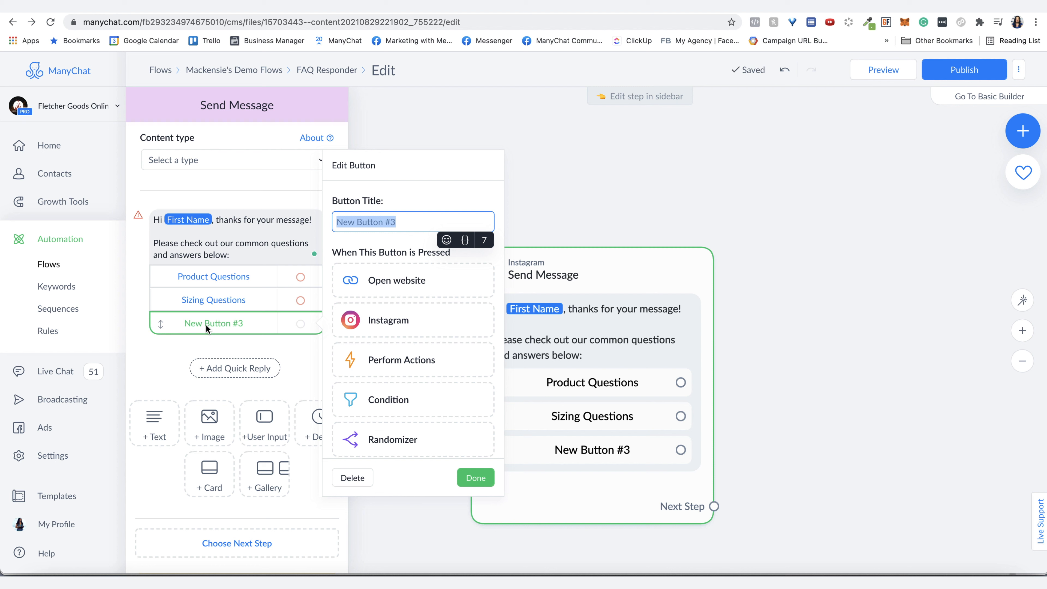
- Delete New Button #3 from the Instagram Send Message step and deselect the step
left_click(348, 478)
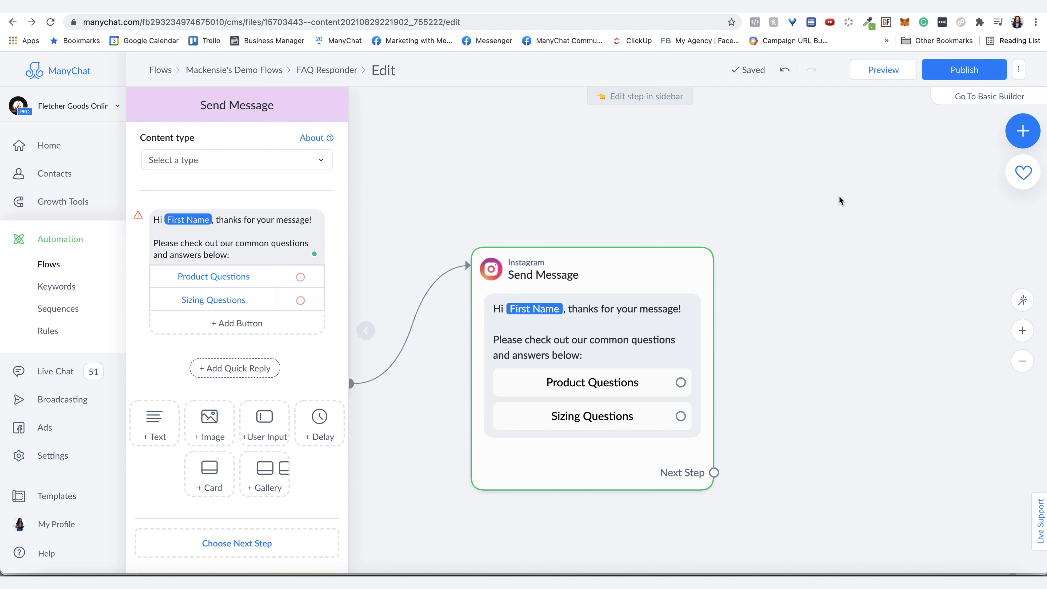
left_click(841, 201)
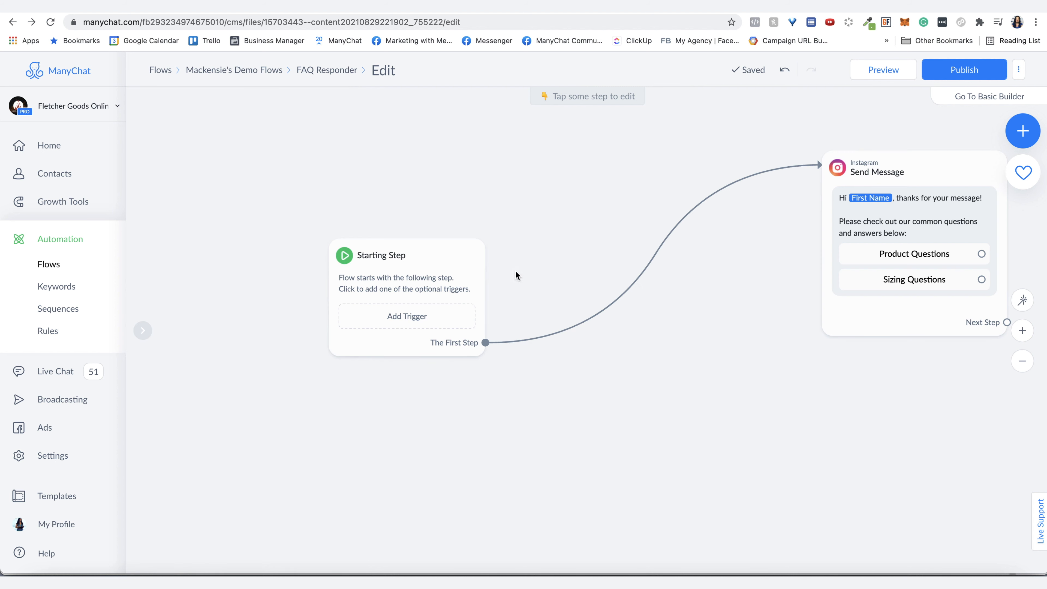
- Add an Actions step between the Starting Step and the Send Message step, containing a Set Custom Field action
right_click(543, 244)
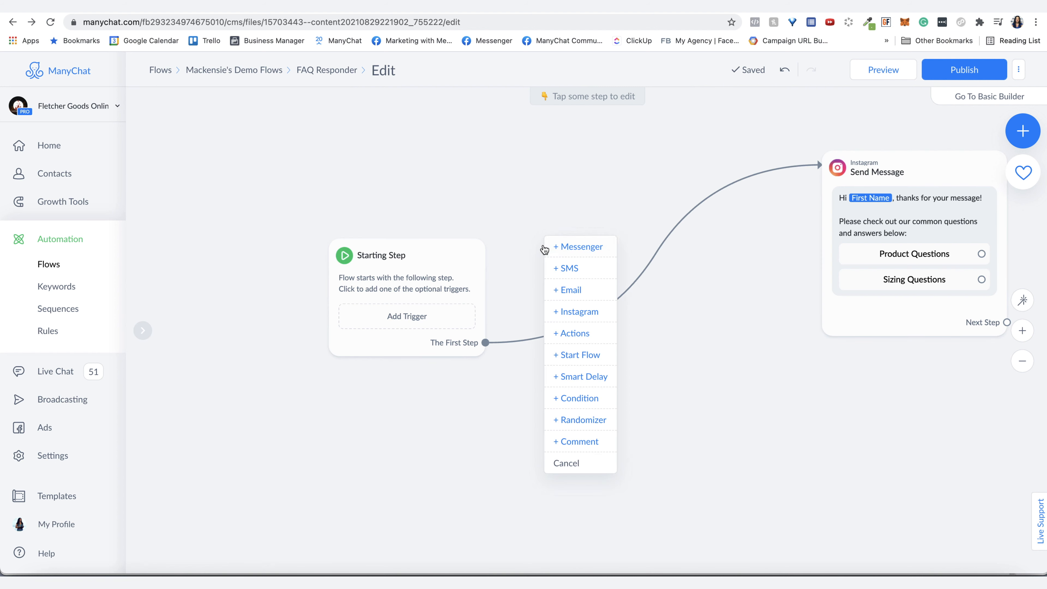
left_click(566, 334)
left_click(185, 157)
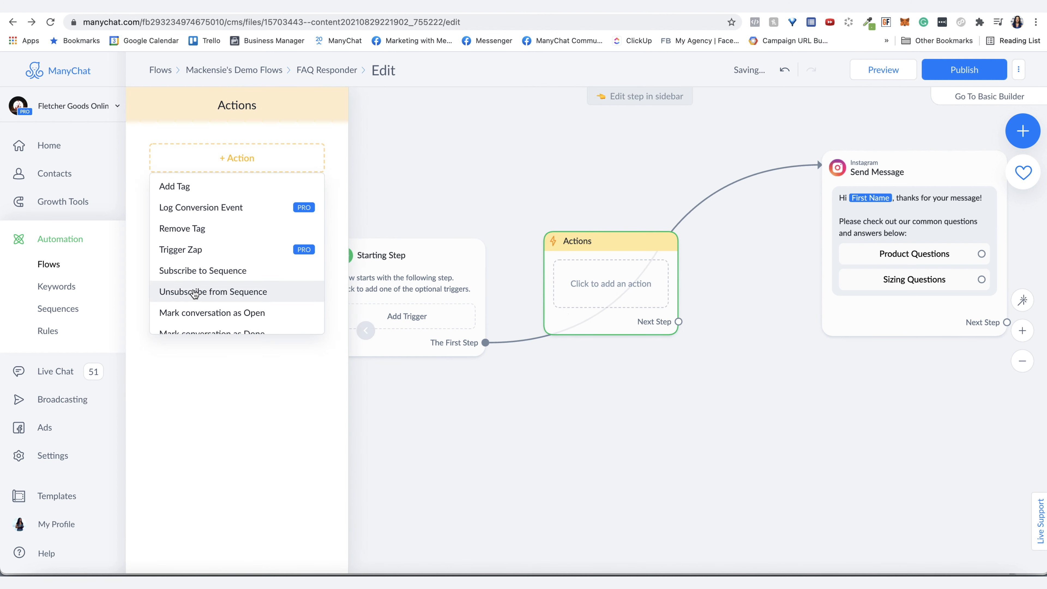
scroll(195, 294, "down", 5)
left_click(191, 263)
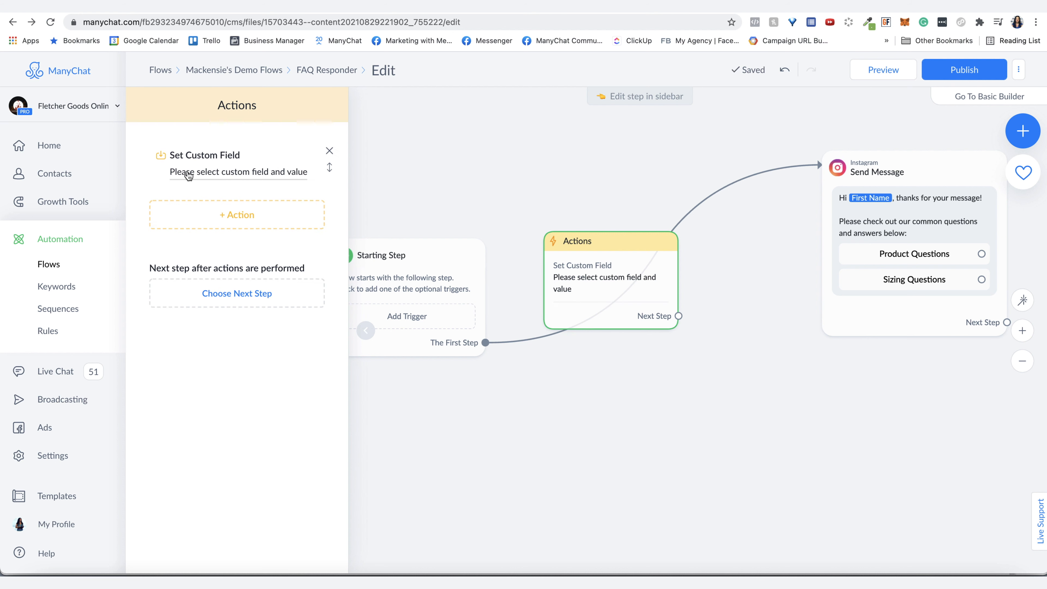
- Choose Last Text Input [CUF] as the custom field that the Set Custom Field action fills
left_click(189, 173)
left_click(347, 182)
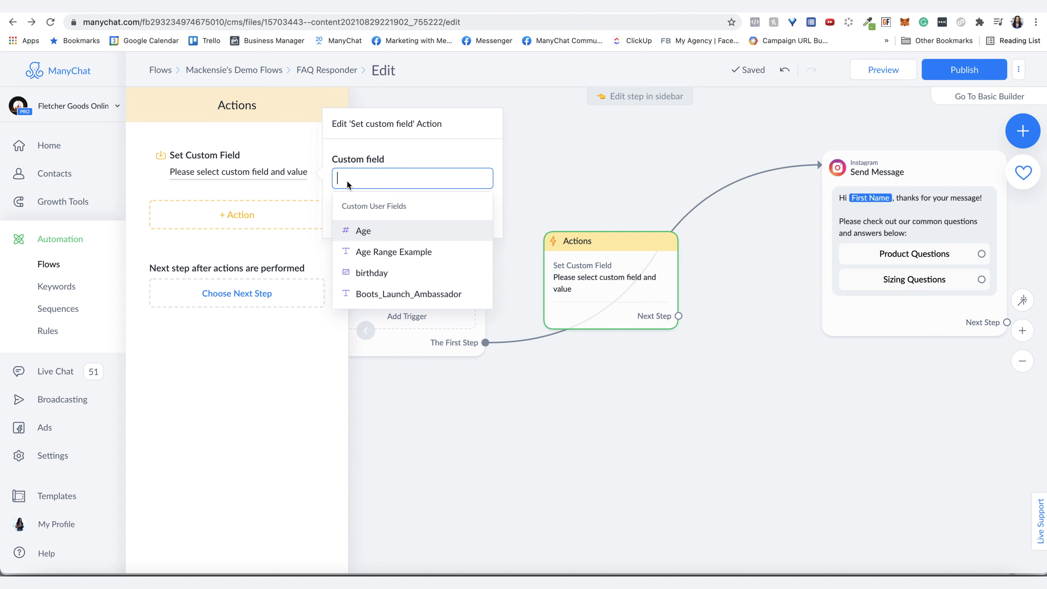
type("last")
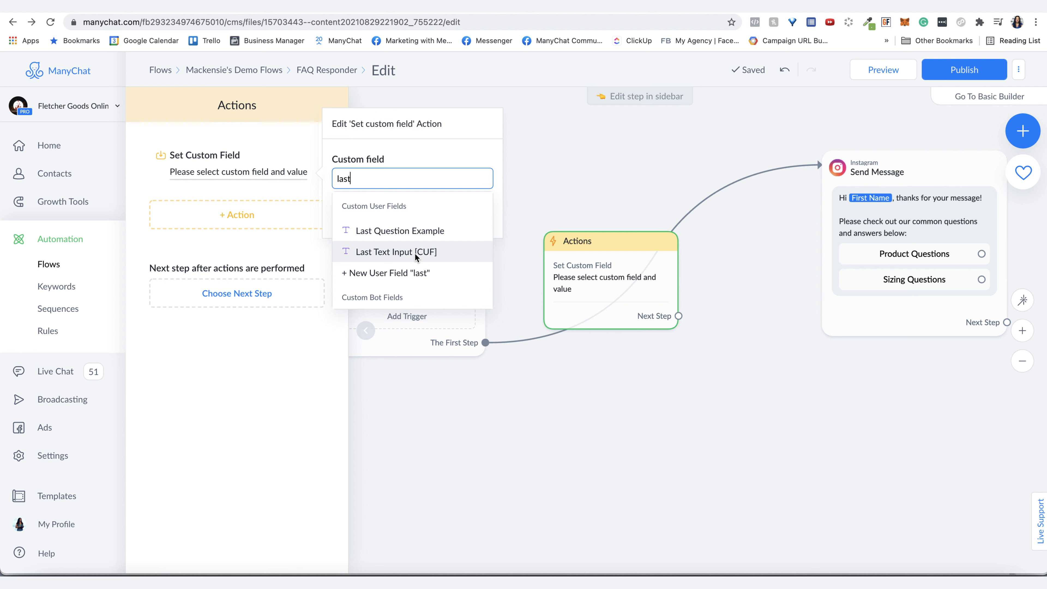
left_click(434, 251)
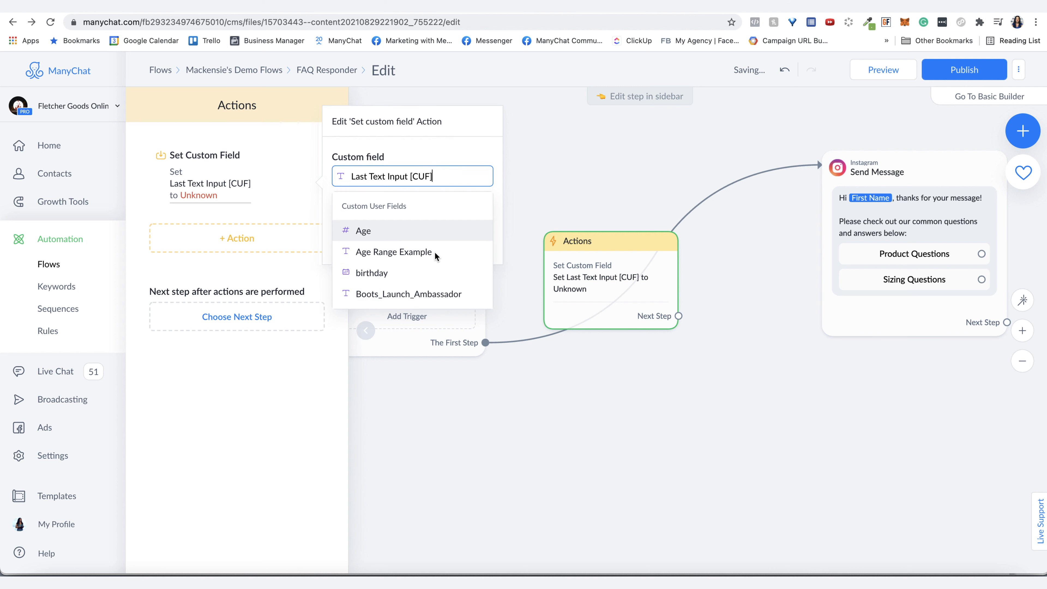
left_click(440, 146)
- Set the custom field's value to the Last Text Input system field
left_click(403, 227)
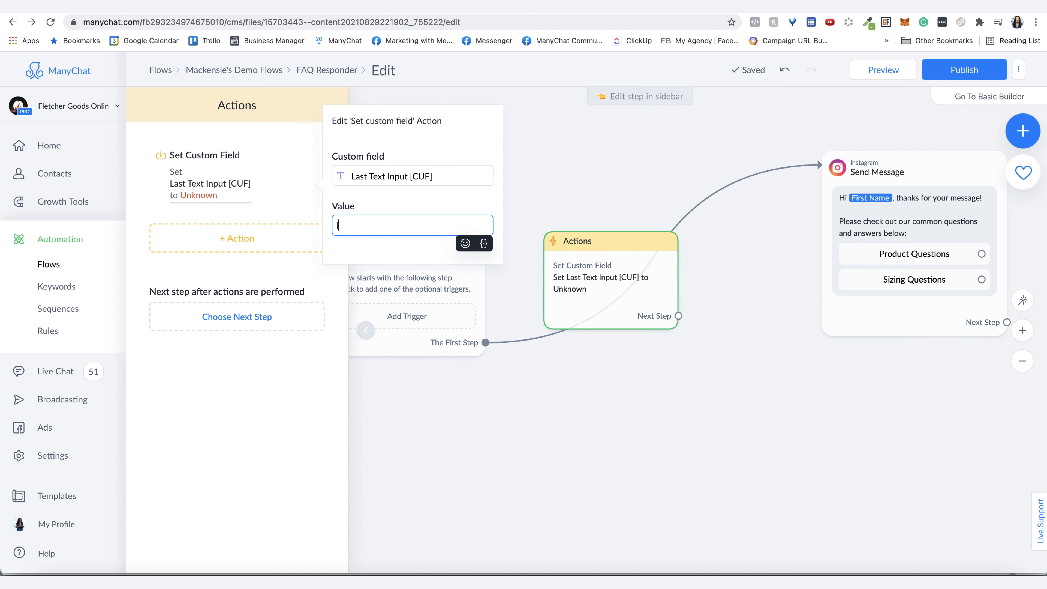
type("last")
left_click(484, 243)
type("tex")
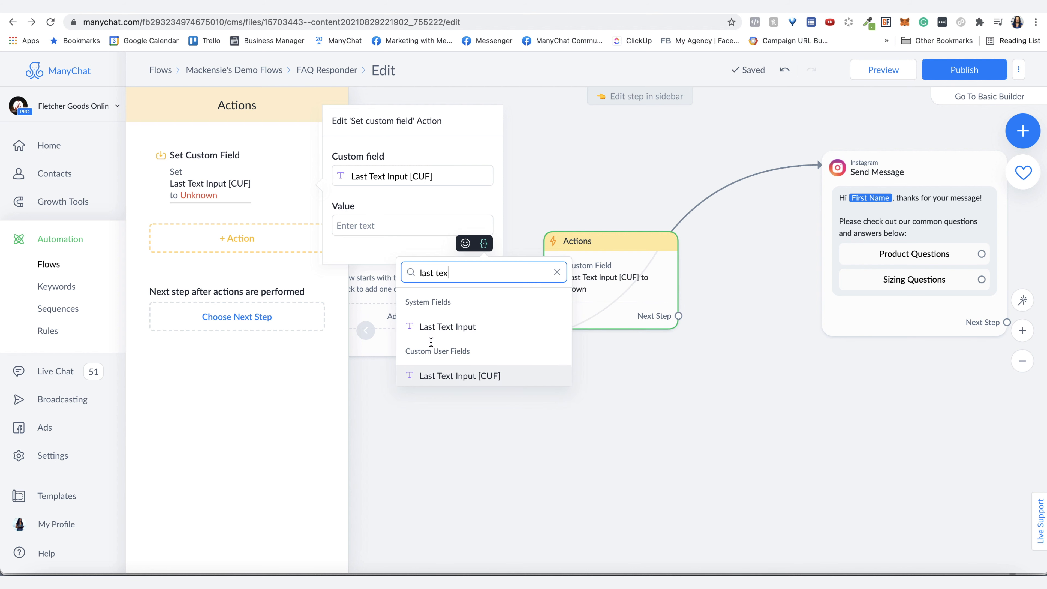
left_click(442, 329)
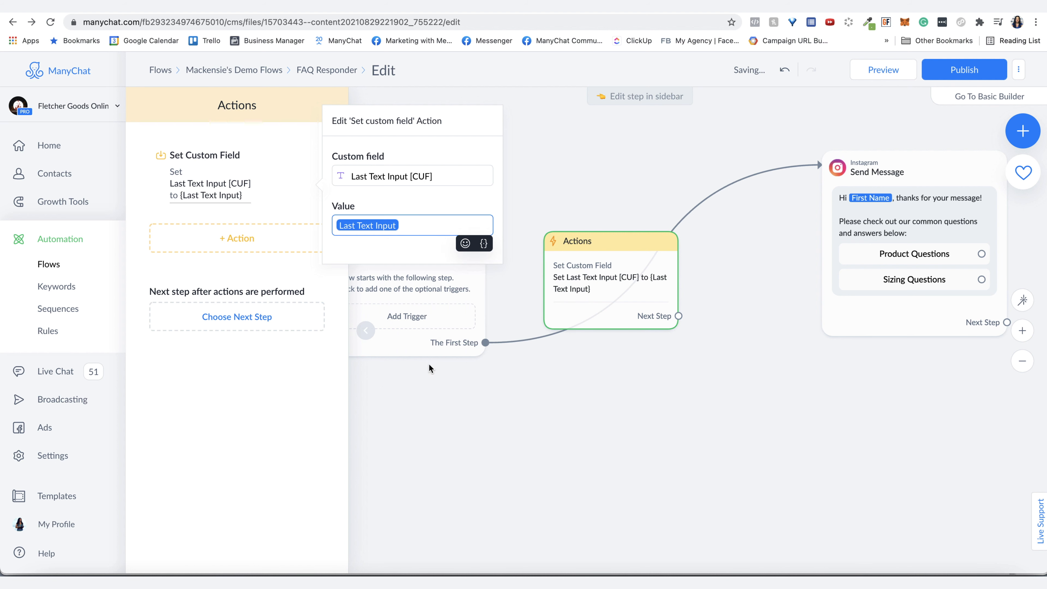
- Reconnect The First Step output of the Starting Step to the Actions step
left_click(487, 342)
left_click(486, 342)
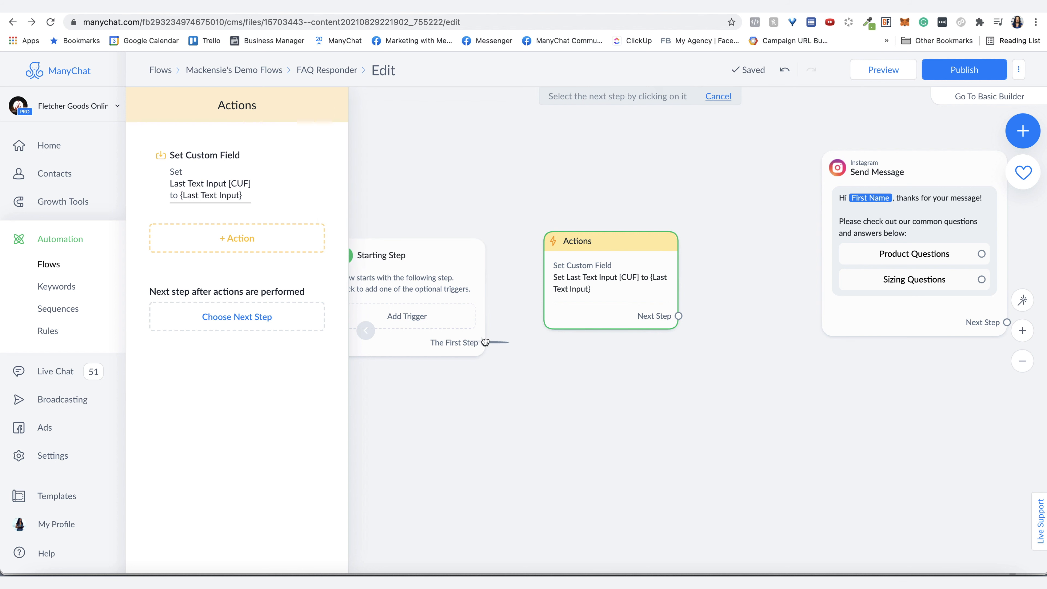
left_click(581, 253)
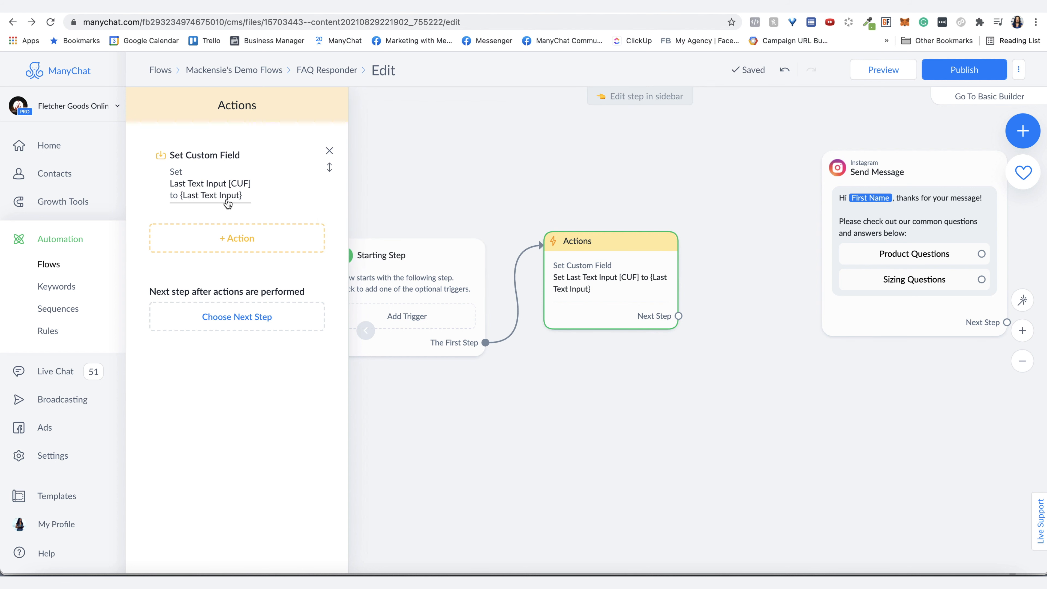
- Collapse the editing sidebar and move the Send Message step farther away from the Actions step to make room
scroll(751, 272, "down", 3)
left_click_drag(751, 272, 660, 268)
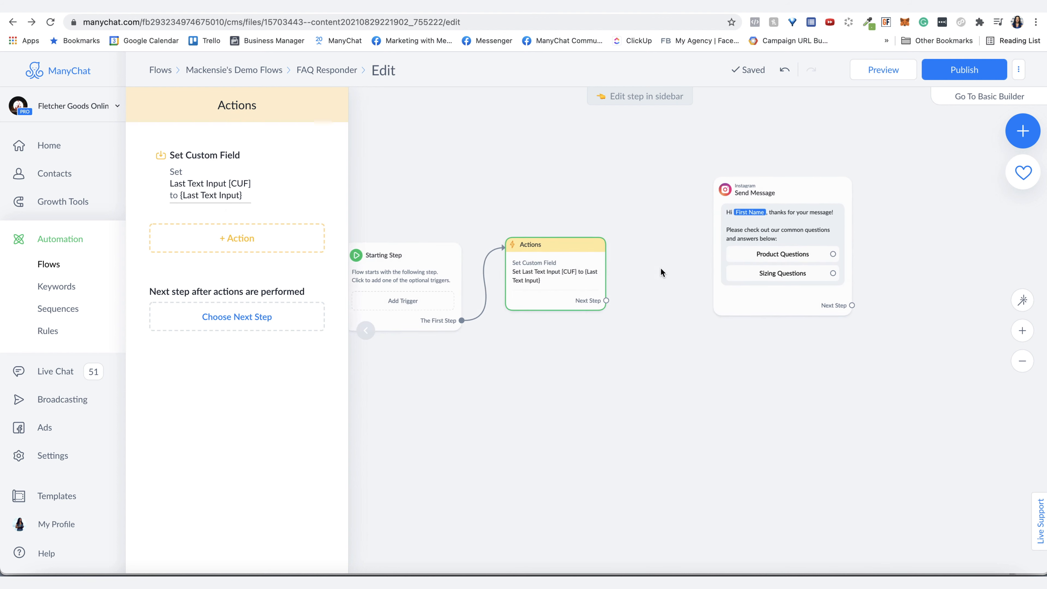
left_click(366, 337)
left_click_drag(775, 194, 893, 203)
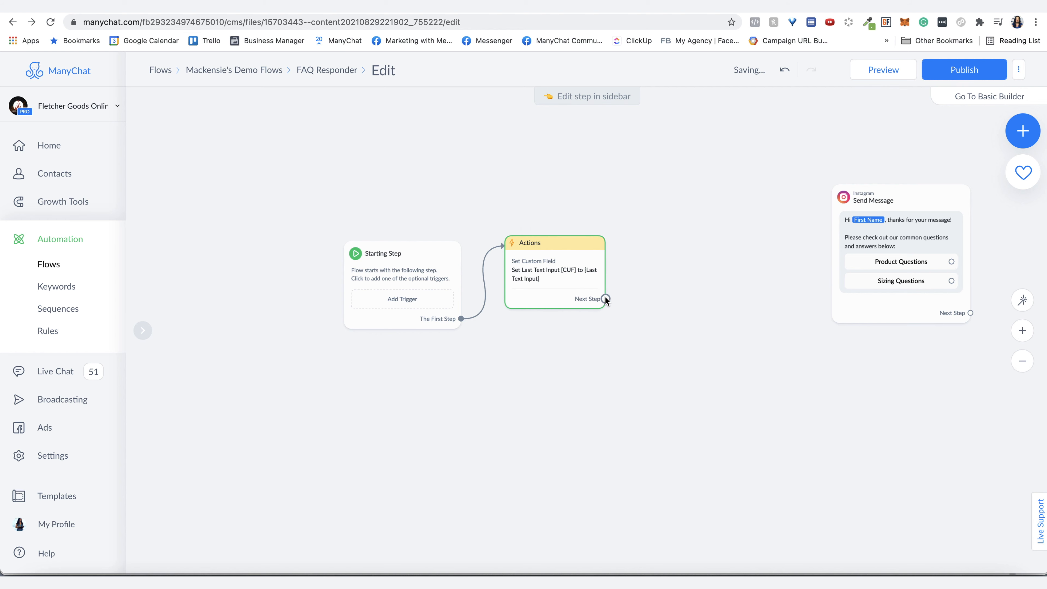
- Add a Condition step after the Actions step and start its first condition on the Last Text Input [CUF] field
left_click_drag(604, 297, 673, 217)
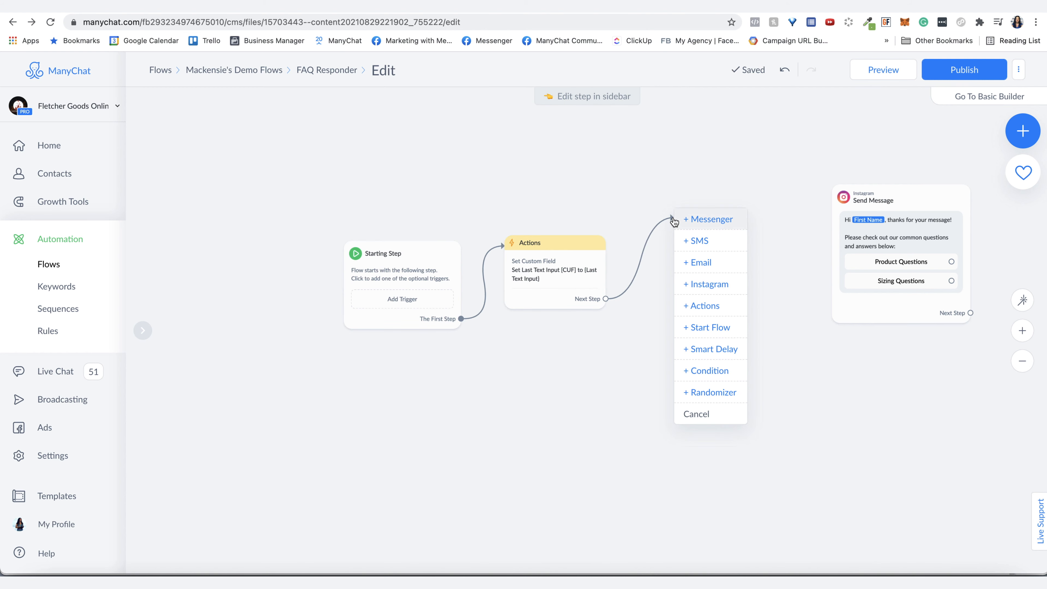
left_click(691, 374)
left_click(254, 187)
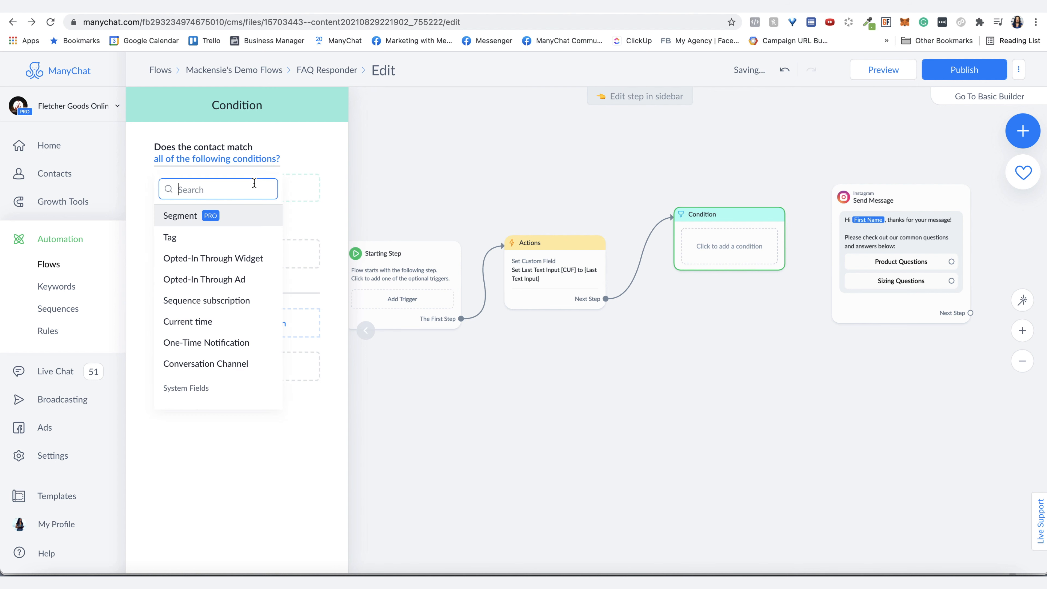
type("last")
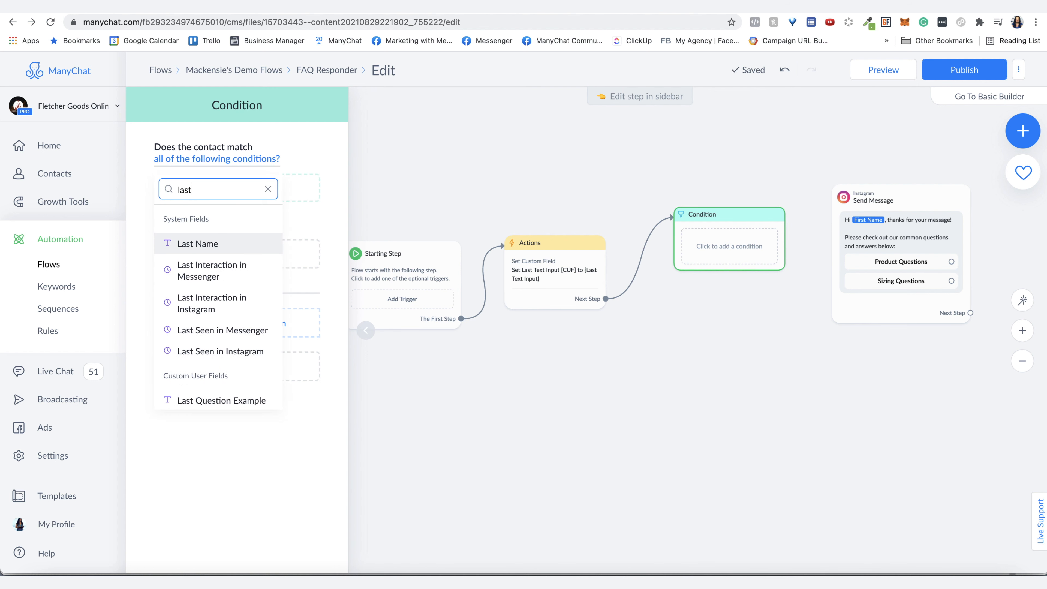
scroll(201, 359, "down", 3)
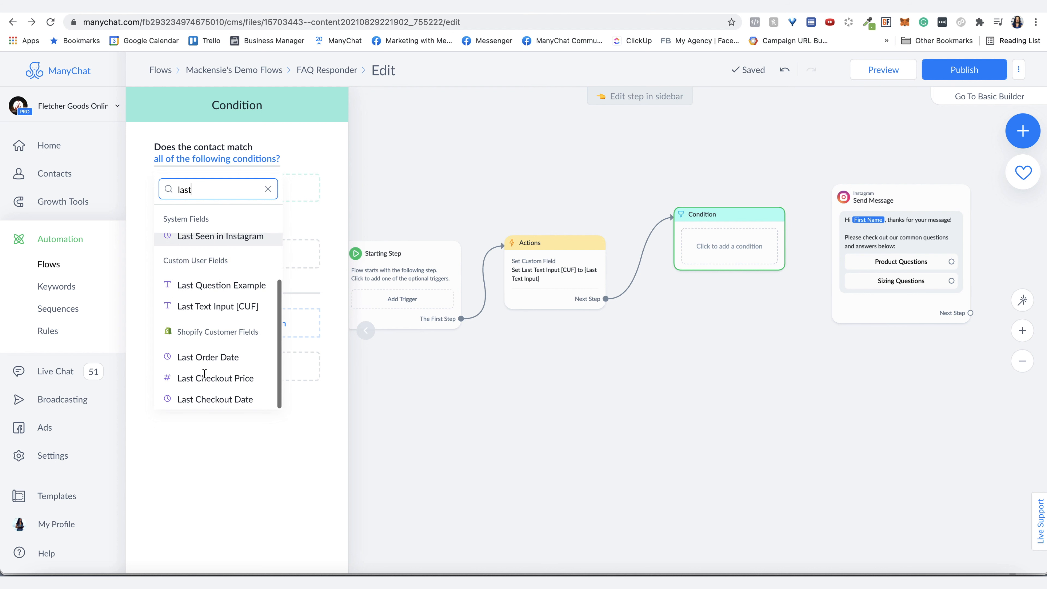
left_click(210, 308)
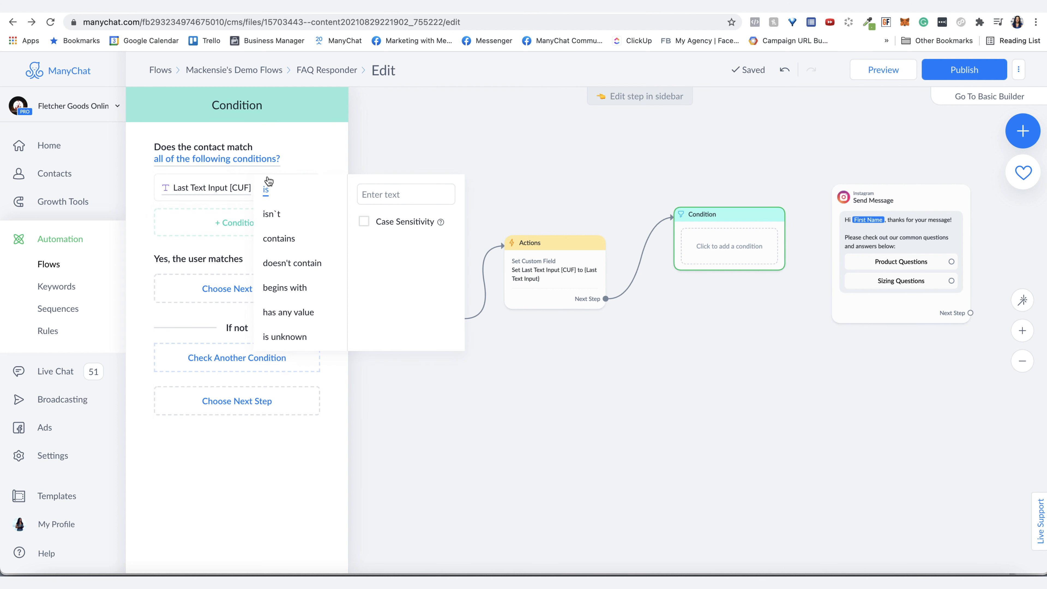
- Make the first condition check for contains "price" and have the contact match any of the following conditions
left_click(289, 243)
left_click(379, 194)
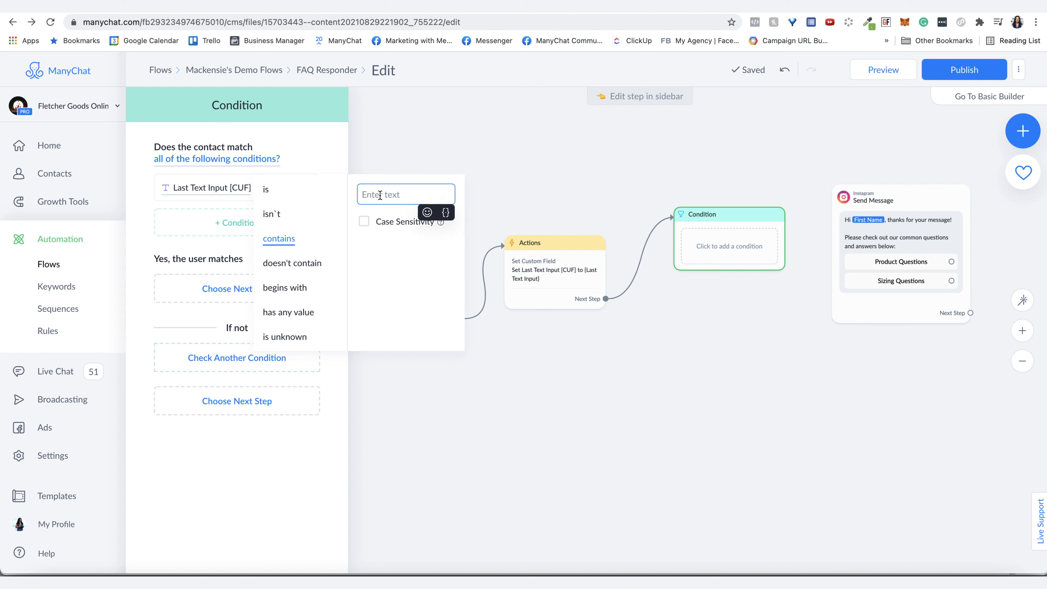
type("price")
left_click(295, 146)
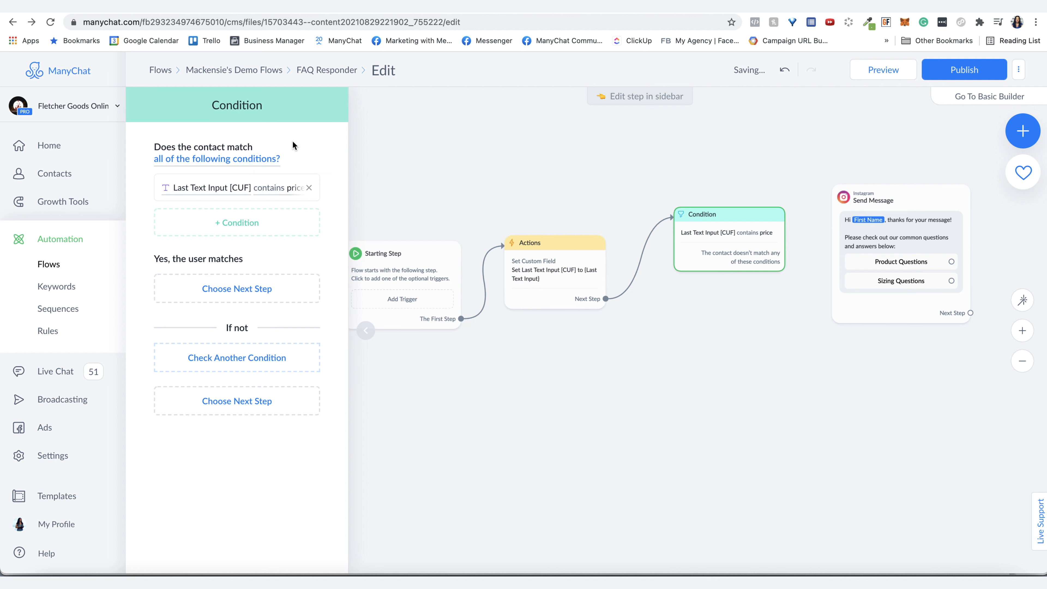
left_click(165, 160)
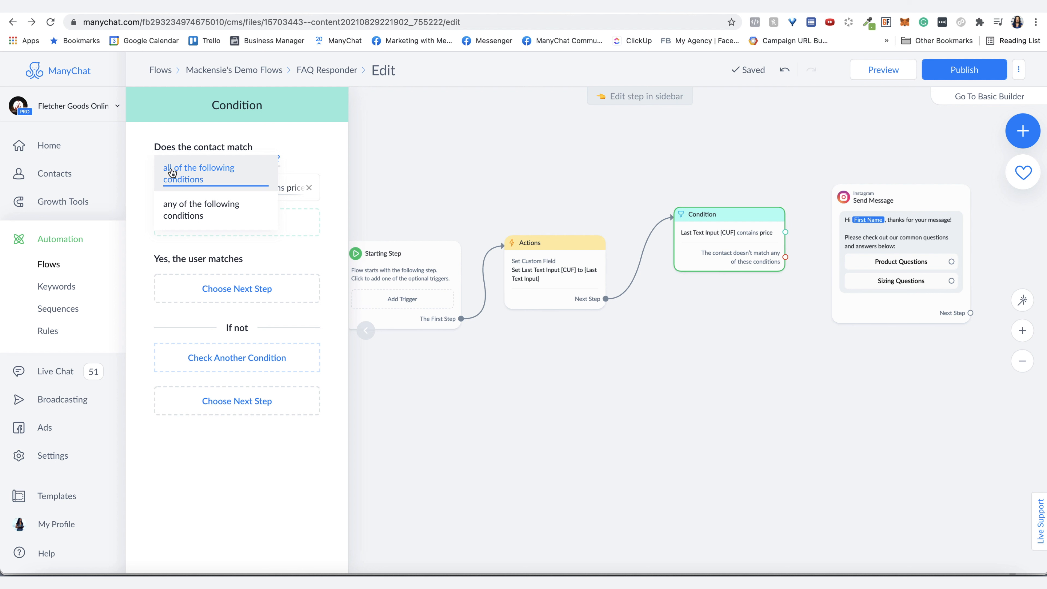
left_click(190, 212)
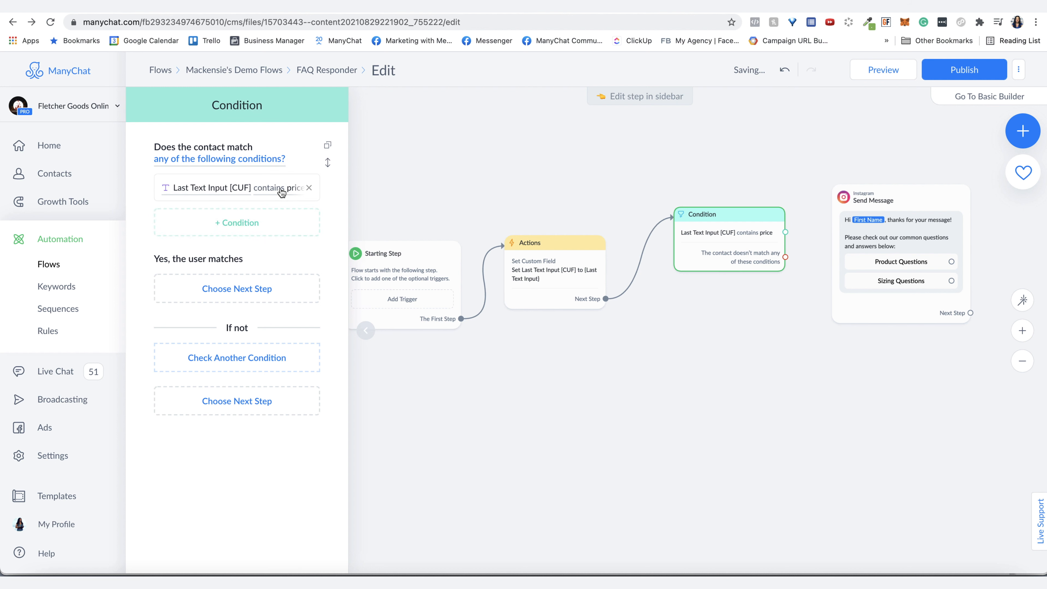
- Add a second condition that checks whether Last Text Input [CUF] contains "pricing"
left_click(202, 223)
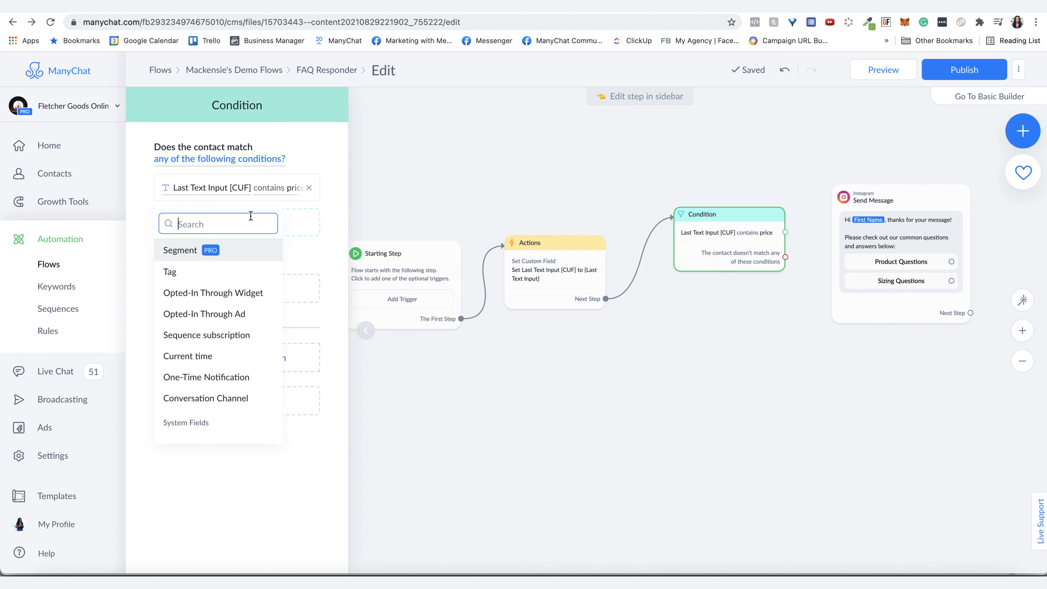
type("last te")
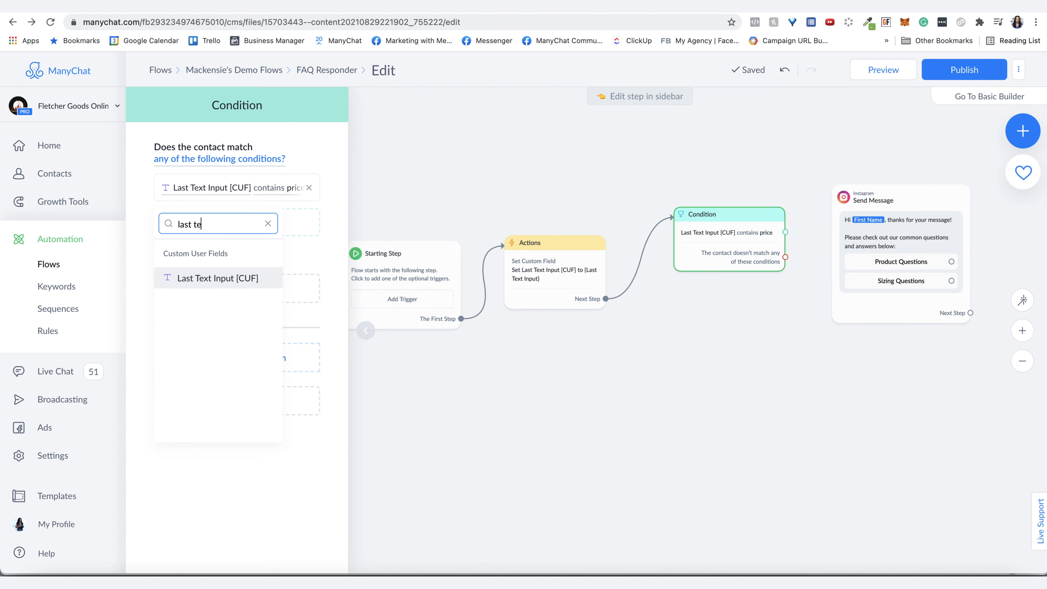
type("xt")
left_click(252, 278)
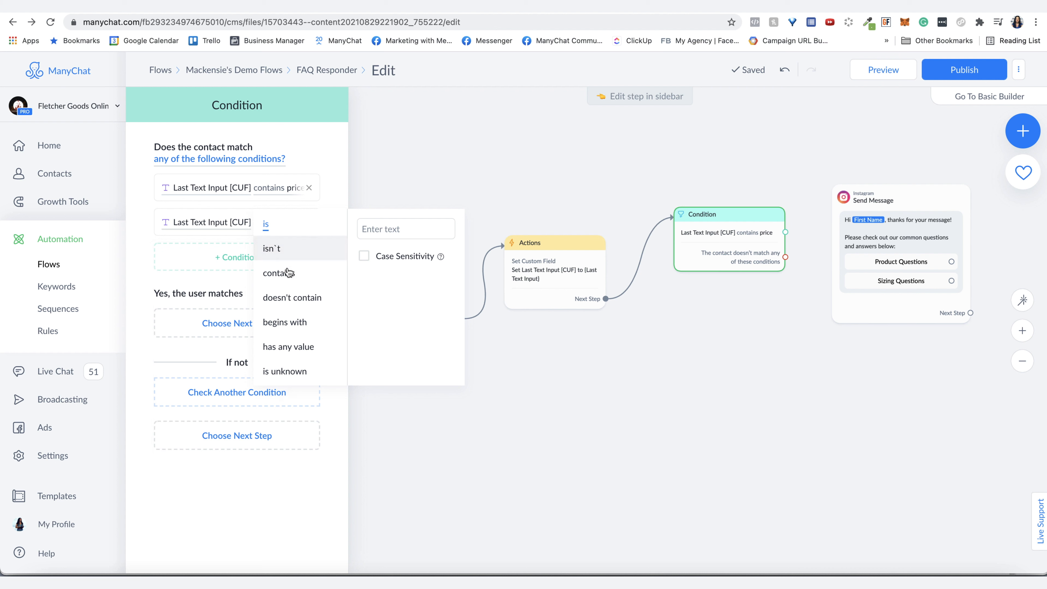
left_click(400, 230)
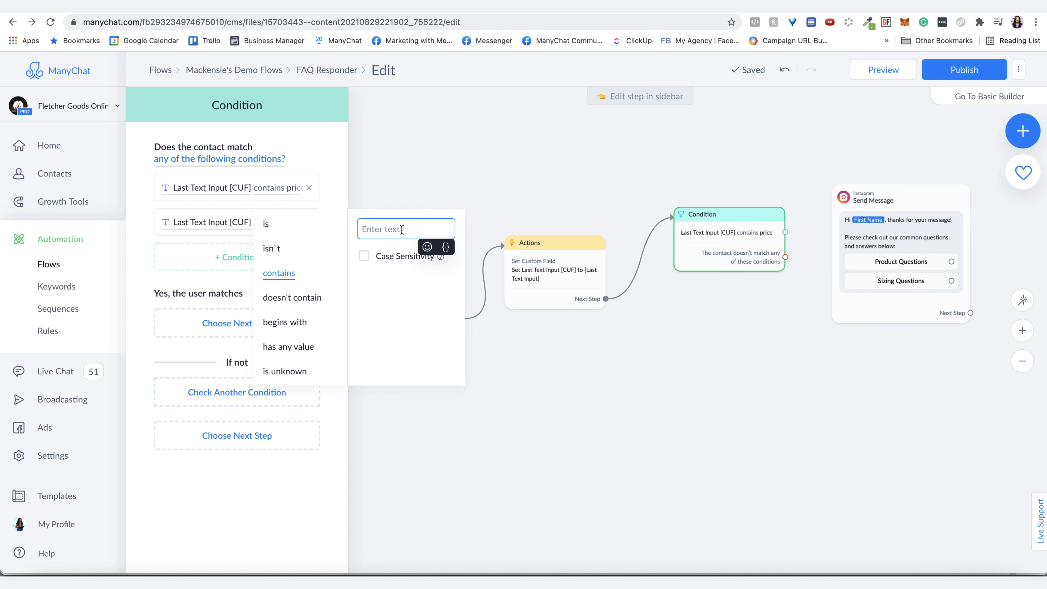
type("pricing")
left_click(145, 225)
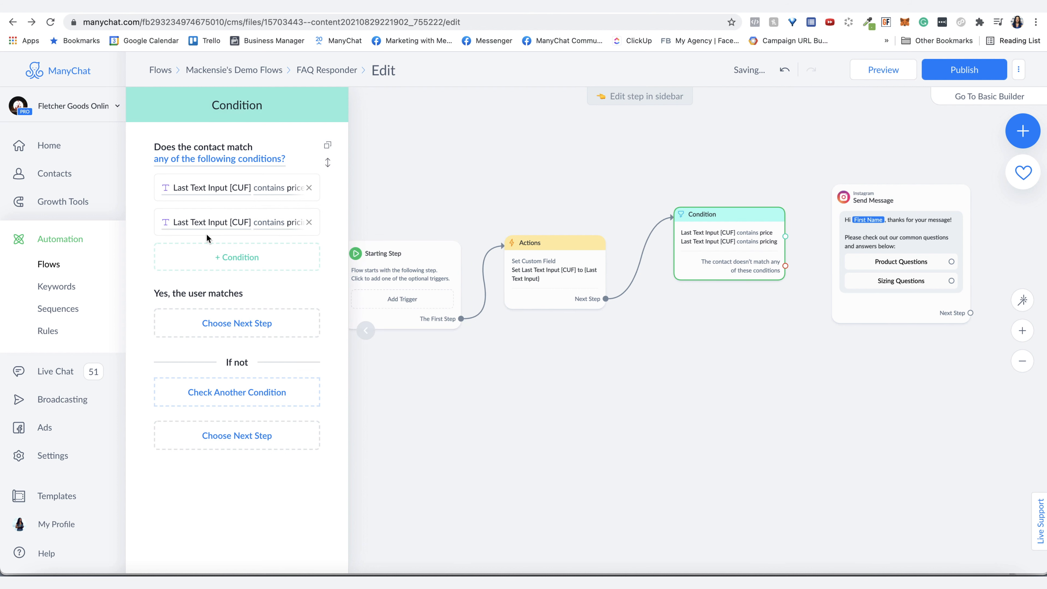
- Add a third condition that checks whether Last Text Input [CUF] contains "priced"
left_click(211, 261)
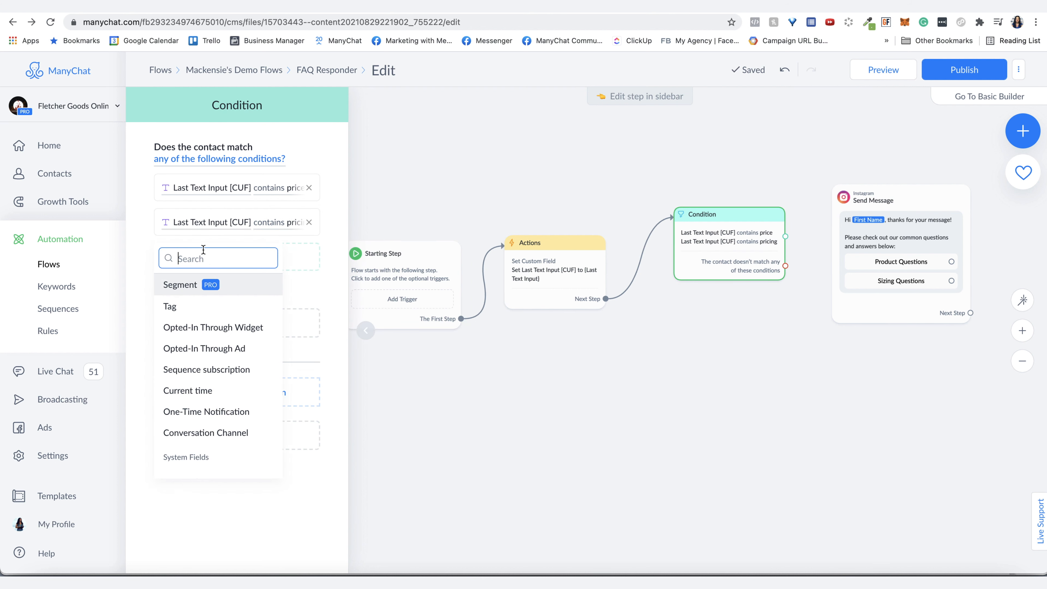
type("last text")
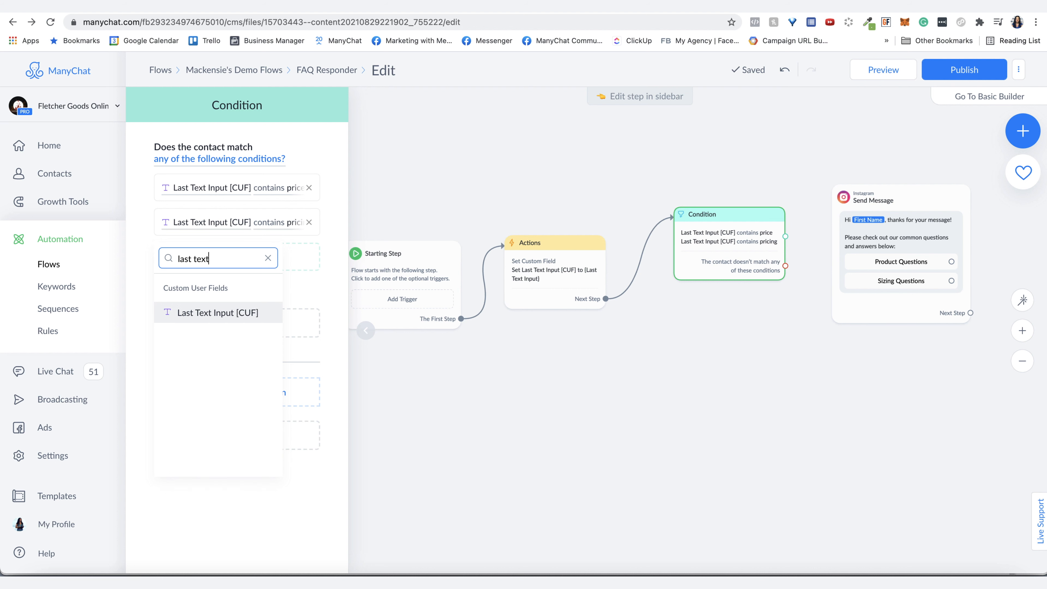
left_click(222, 312)
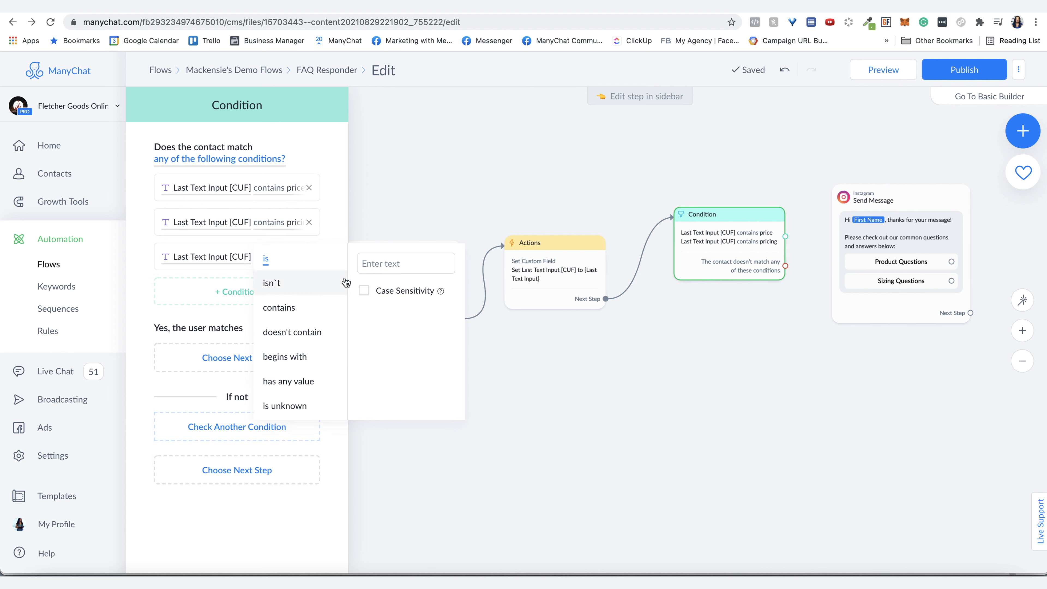
left_click(279, 308)
type("priced")
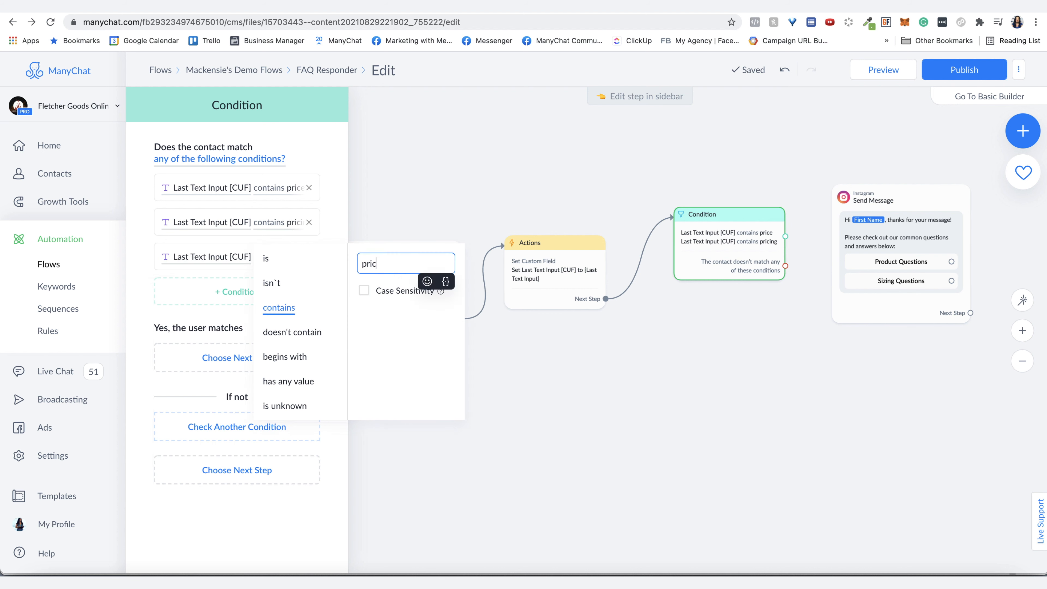
key("Return")
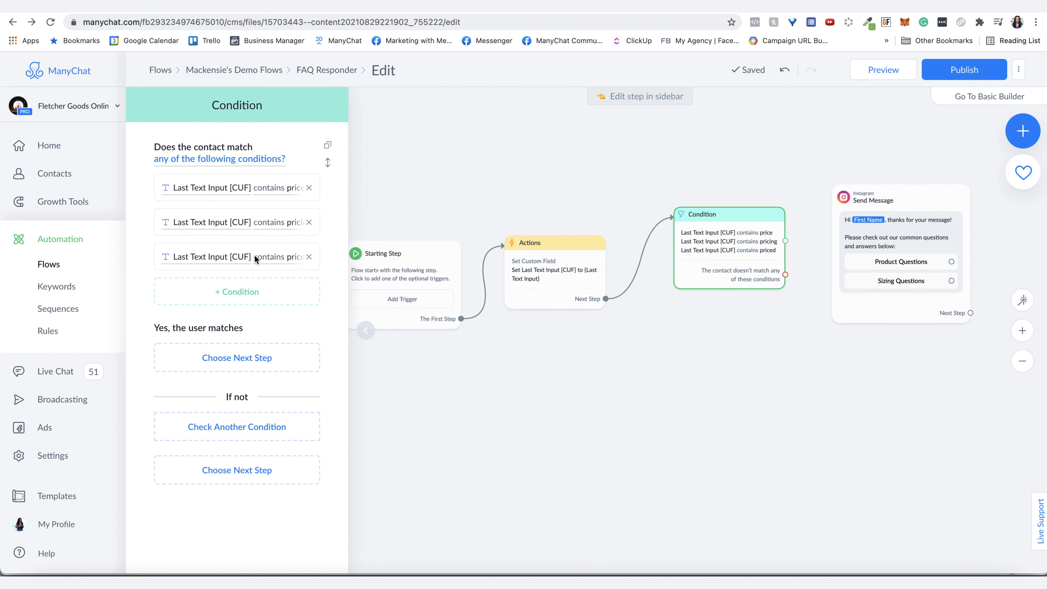
- Move the unconnected Instagram Send Message step well below the Condition step to free space on the canvas
left_click_drag(882, 200, 901, 384)
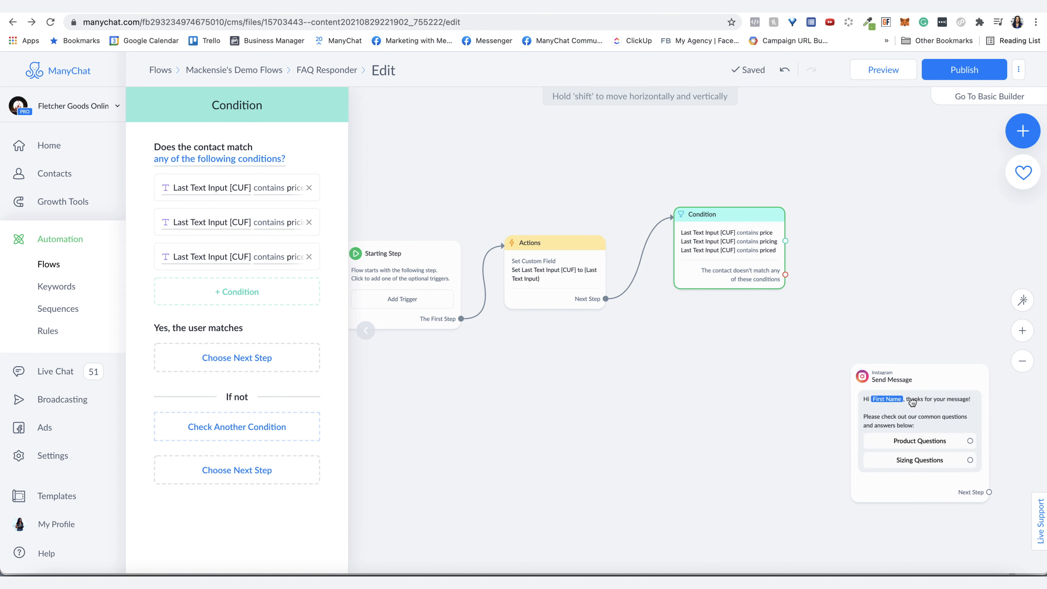
left_click_drag(761, 360, 536, 404)
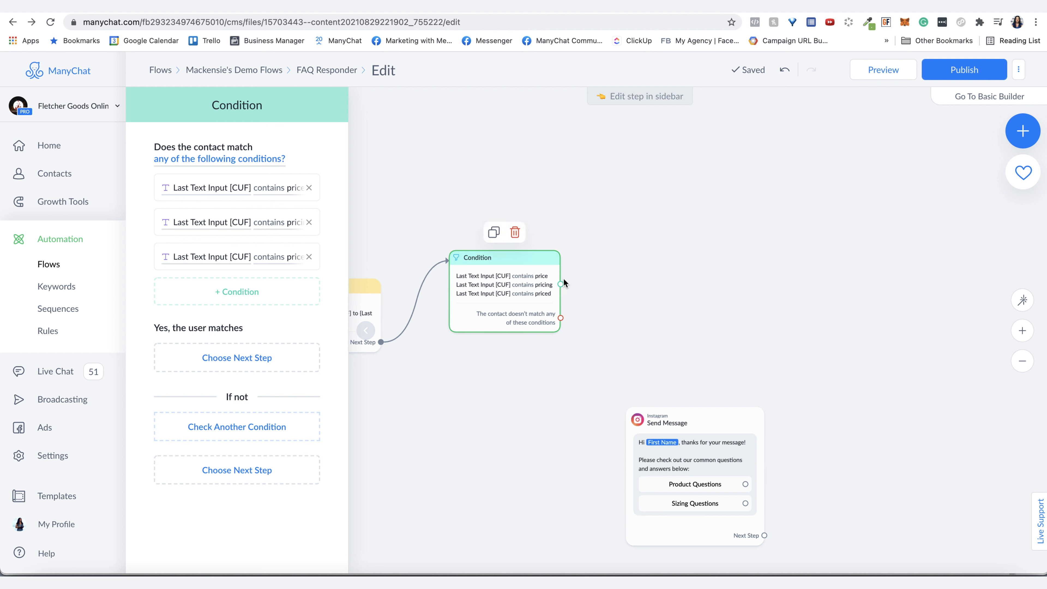
- Duplicate the pricing Condition step, place the copy above and beyond it, and connect the original's matching branch to the copy
left_click(494, 238)
left_click_drag(732, 356, 639, 223)
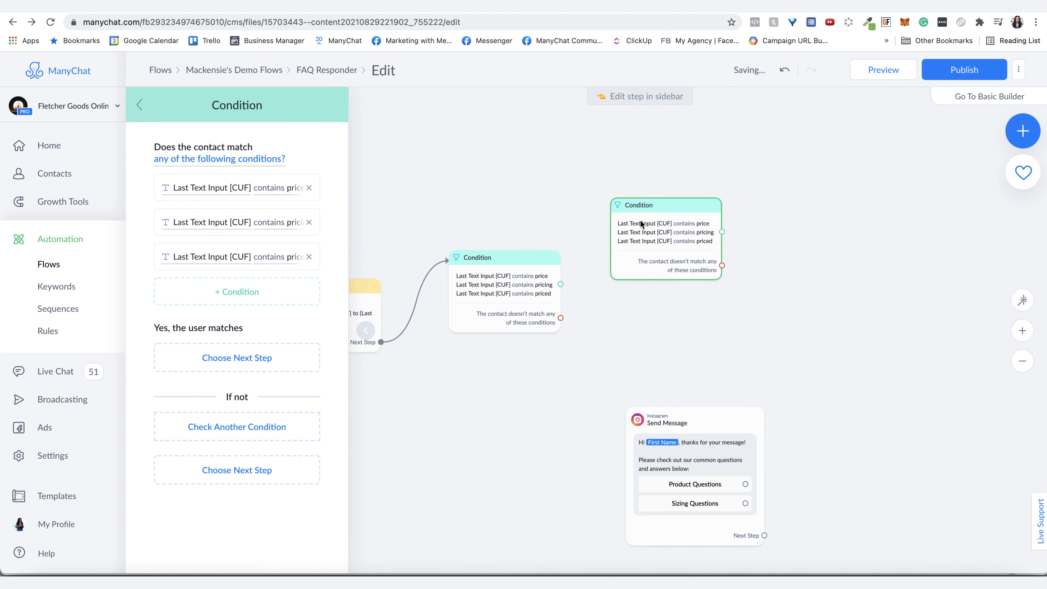
left_click(560, 285)
left_click(630, 207)
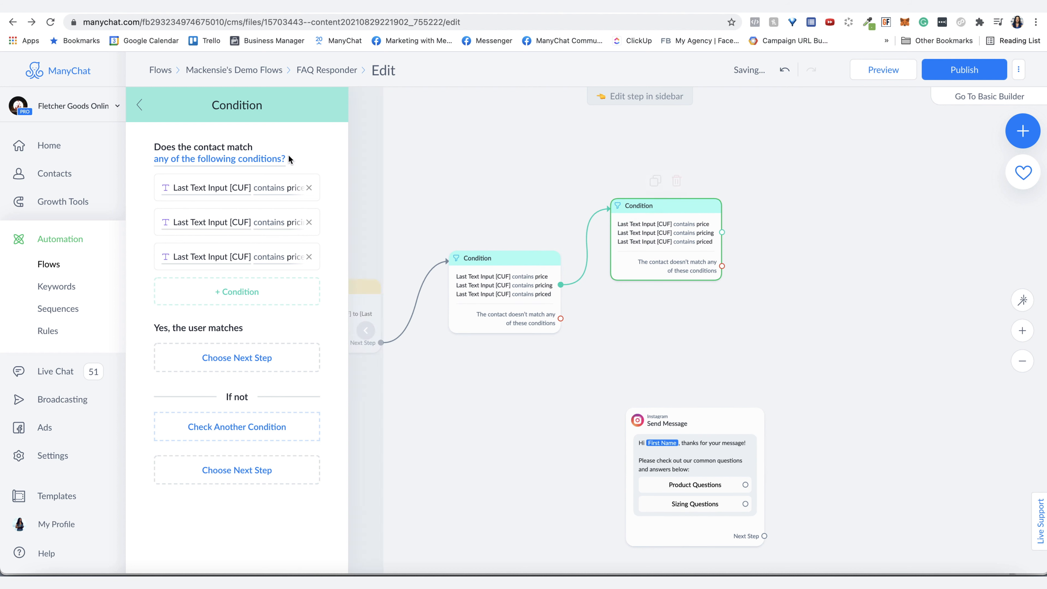
- Change the first condition in the duplicated Condition step to check for contains "tent"
left_click(286, 191)
left_click(402, 194)
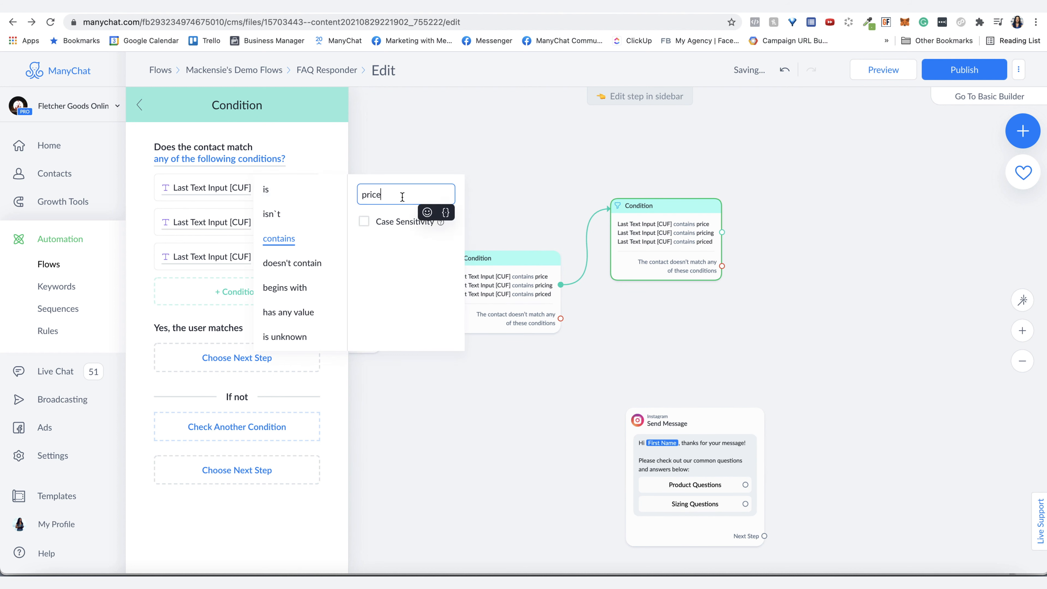
double_click(402, 197)
type("tent")
- Change the duplicated step's second condition to contains "fly away" and delete its third condition, "priced"
left_click(207, 223)
type("fly away")
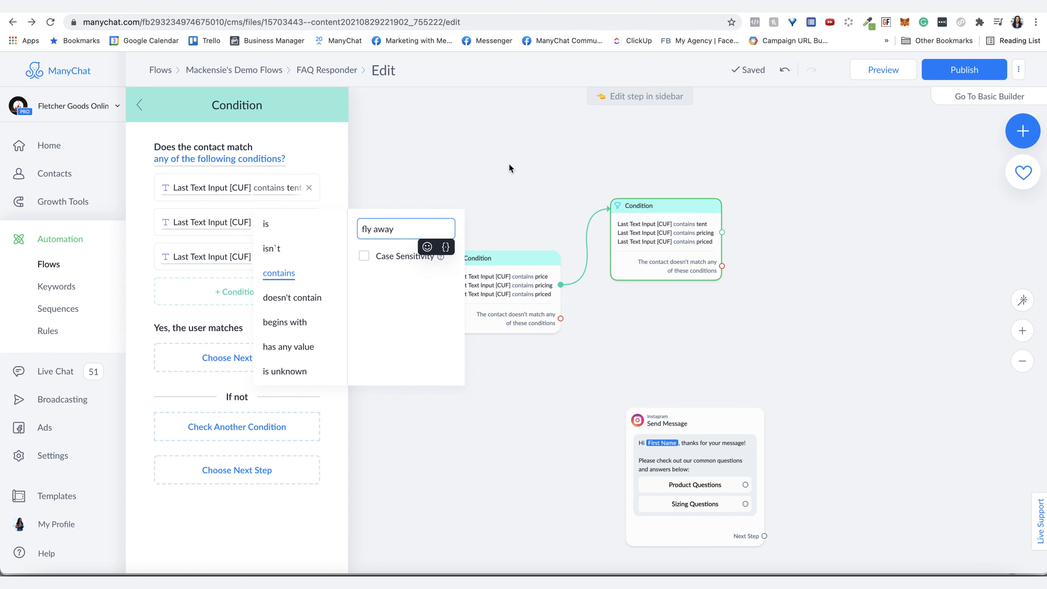
left_click(317, 144)
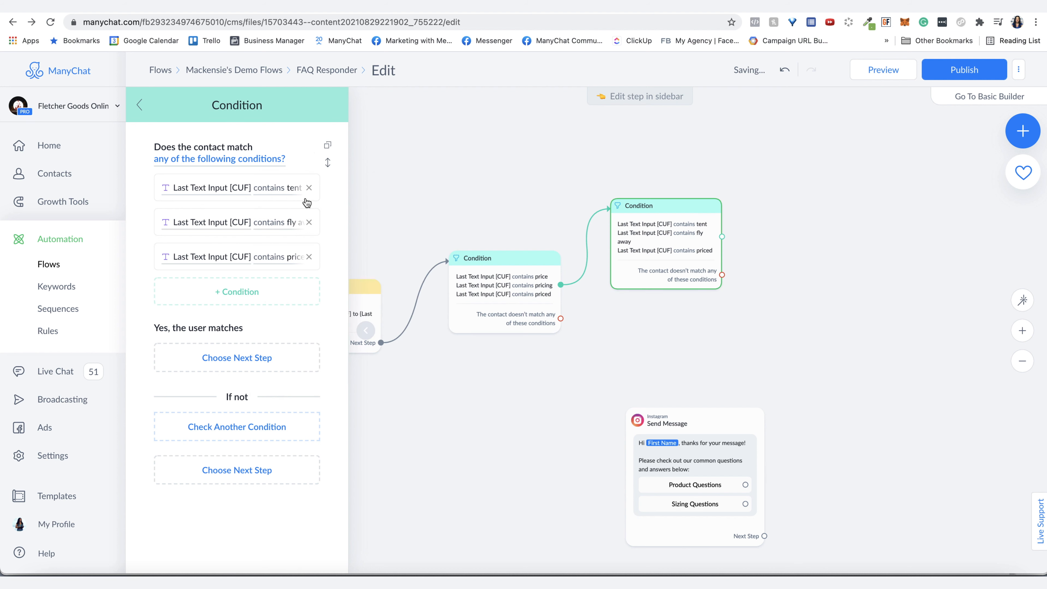
left_click(308, 257)
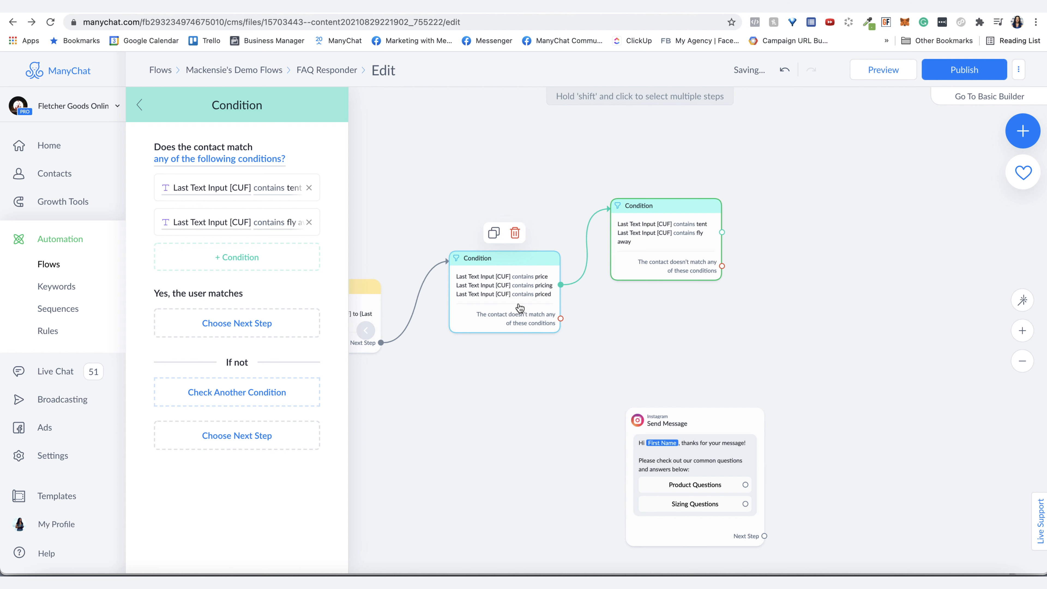
- Add an Instagram message on the tent Condition's matching branch reading "Hi {First Name}, were you asking about the cost of our tents?" with the First Name field
scroll(643, 343, "right", 5)
scroll(643, 342, "up", 3)
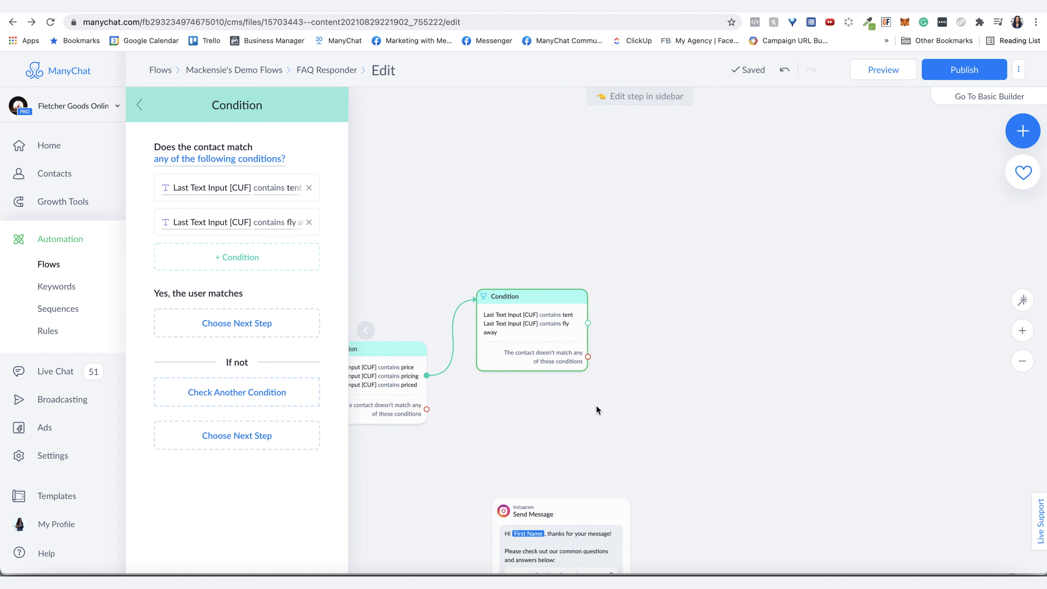
left_click_drag(576, 324, 668, 218)
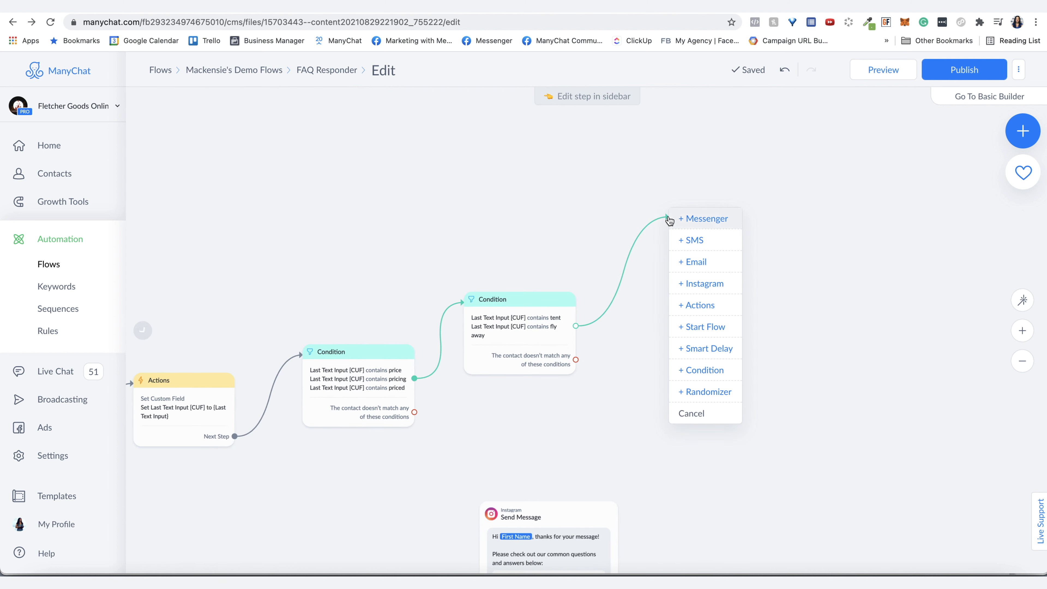
left_click(692, 284)
type("Hi {")
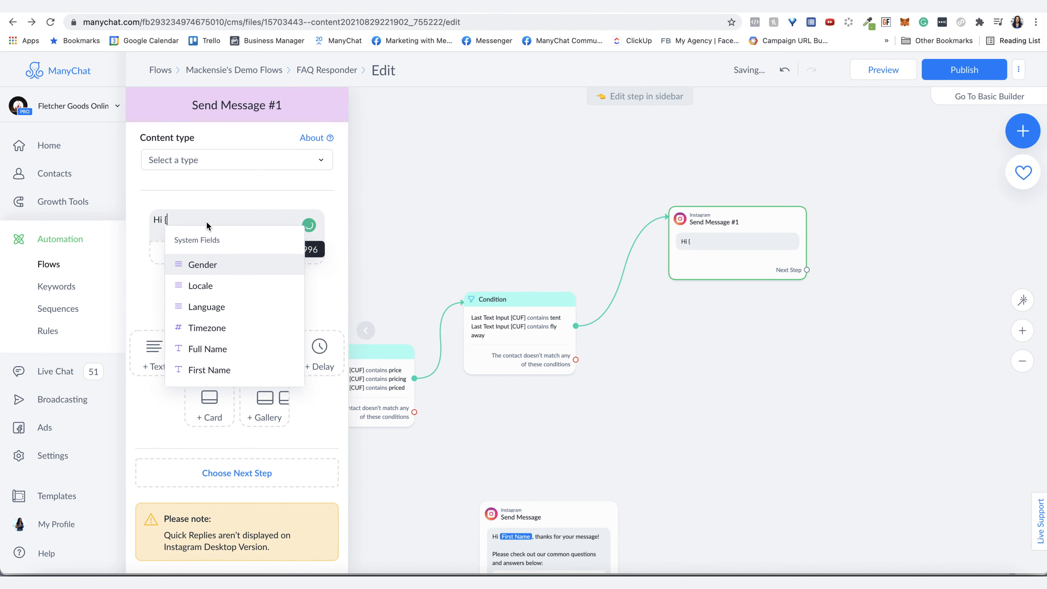
type("first")
left_click(211, 264)
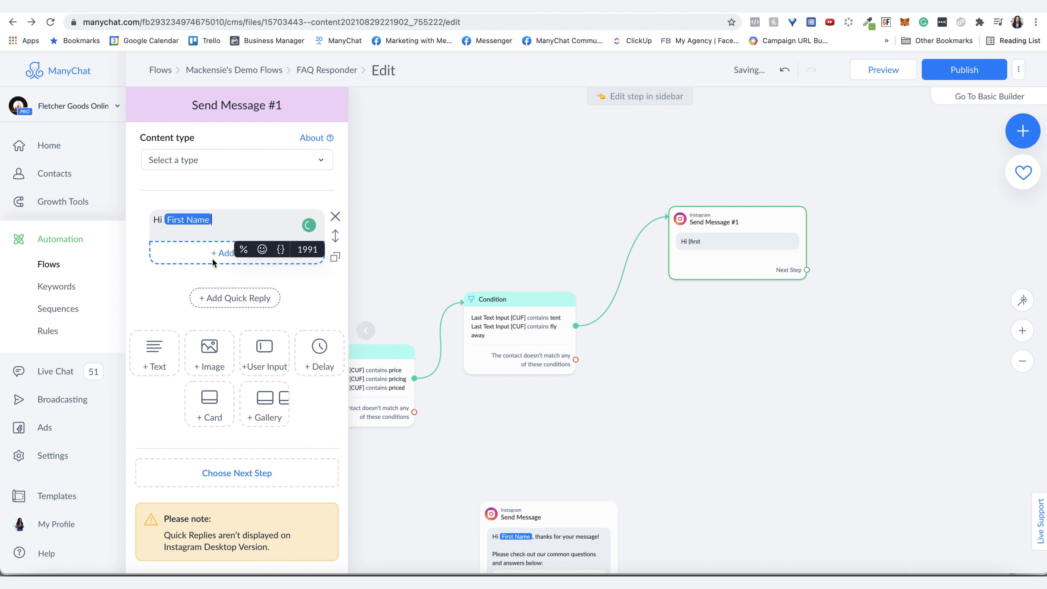
type(", were")
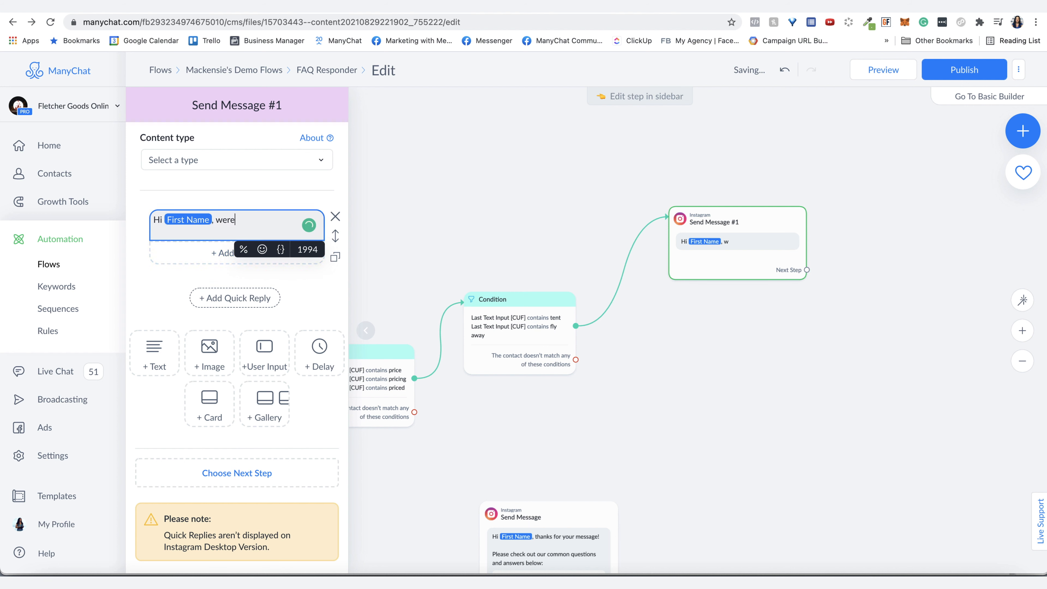
type(" you asking about")
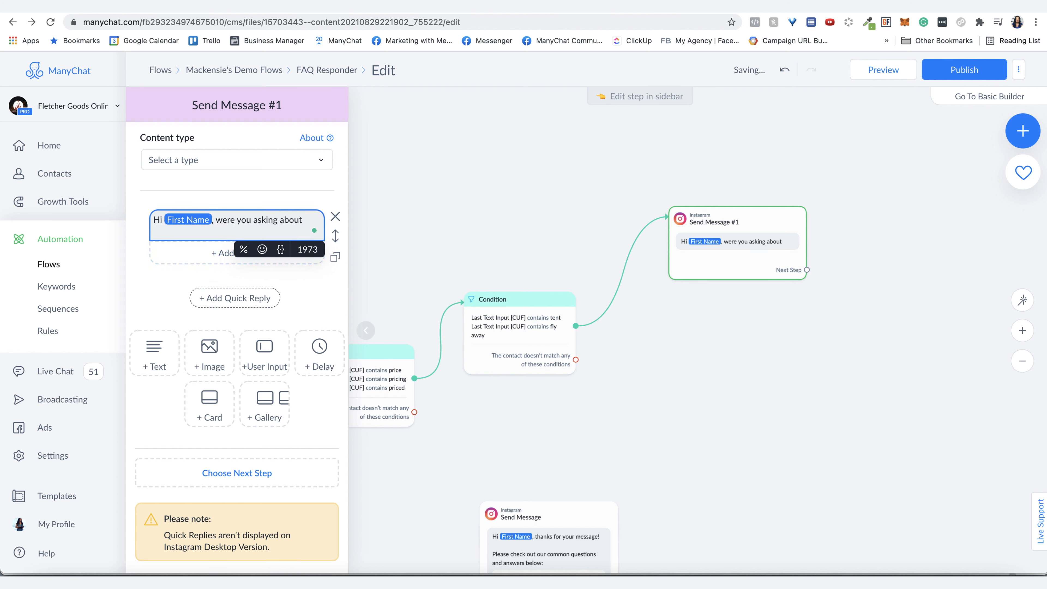
type(" the cost of our tents")
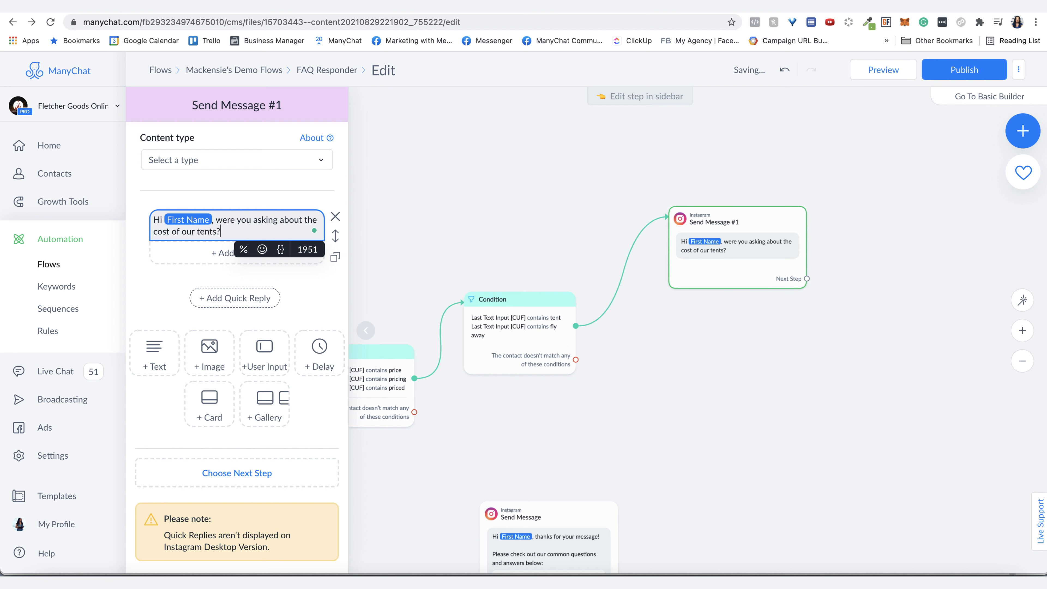
- Add two buttons to the tent question message, titled "Yes I am" and "No, something else"
left_click(218, 253)
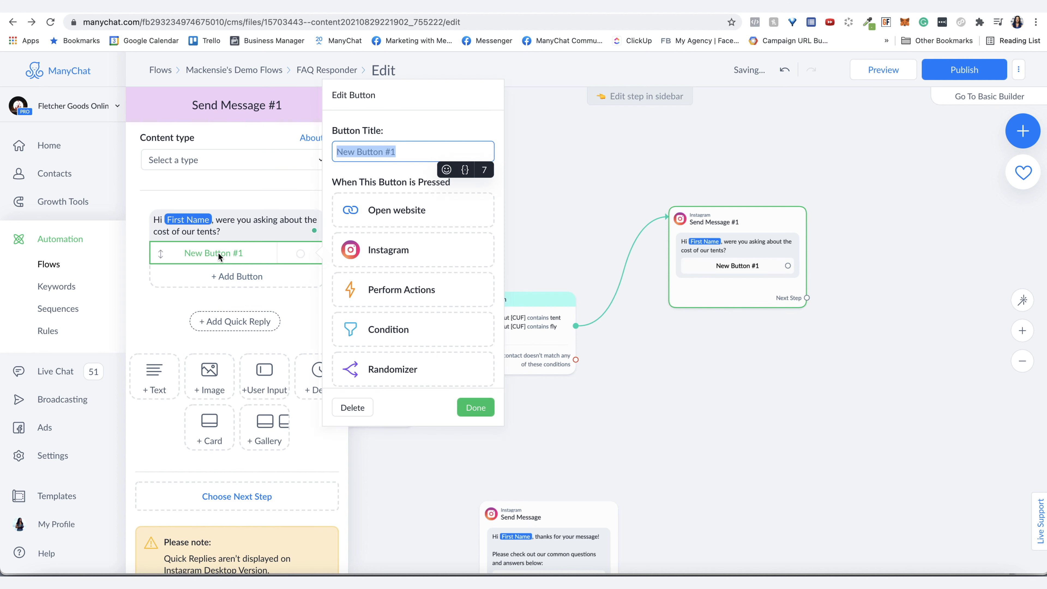
type("Yes I am")
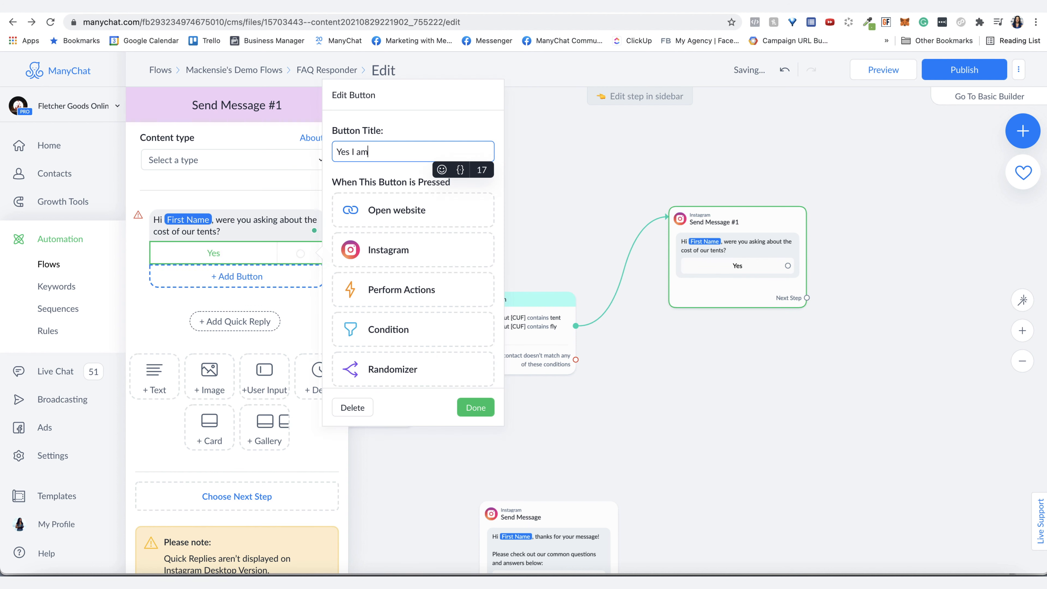
left_click(224, 277)
type("o")
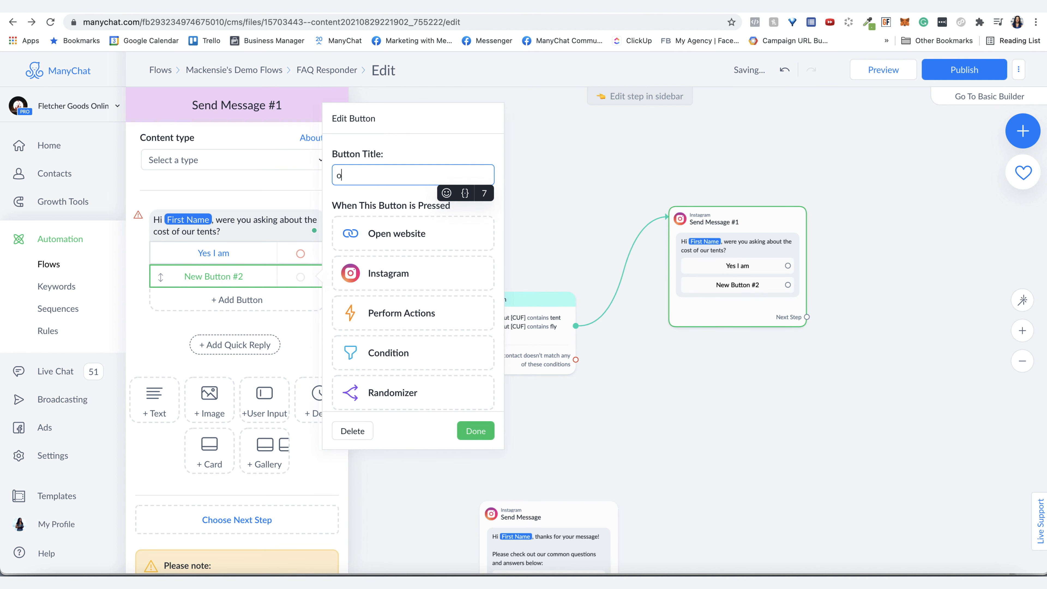
key("BackSpace")
type("No, somethi")
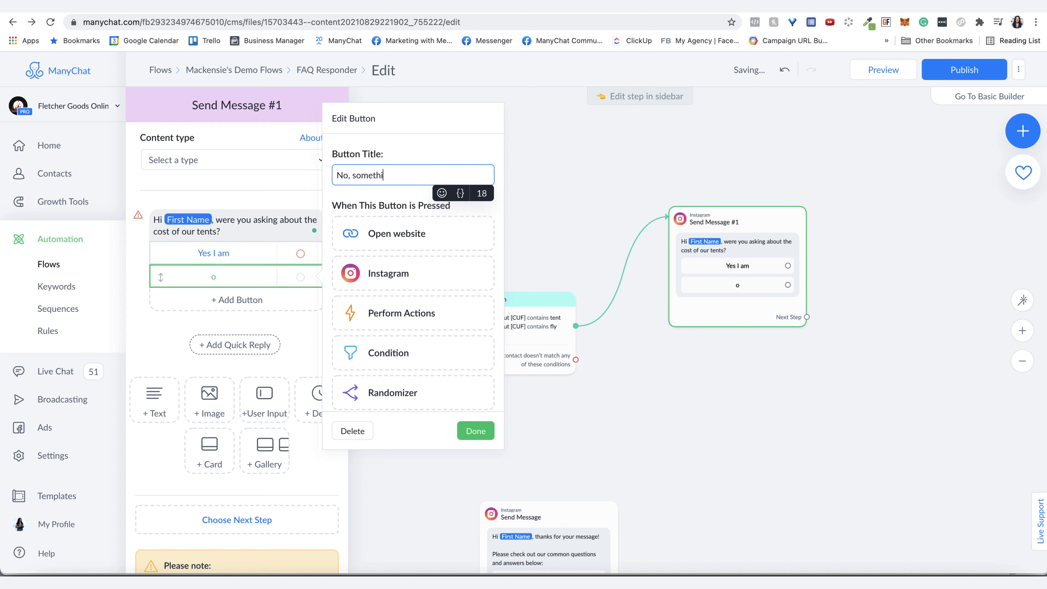
type("ng else")
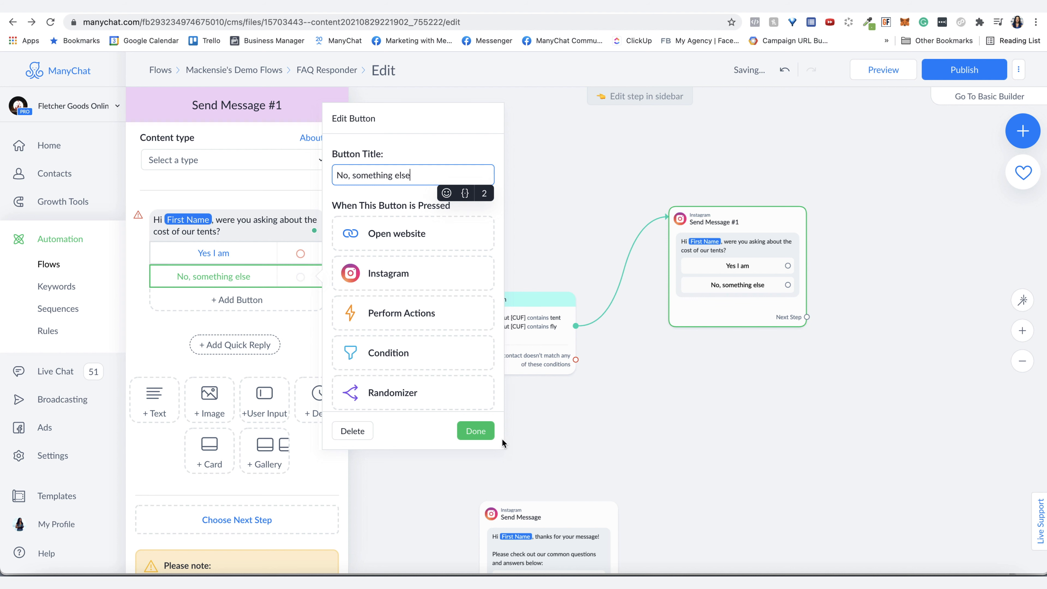
left_click(475, 431)
- Connect the "Yes I am" button to a new Instagram message with a gallery, and move that message higher on the canvas
left_click_drag(743, 380, 635, 433)
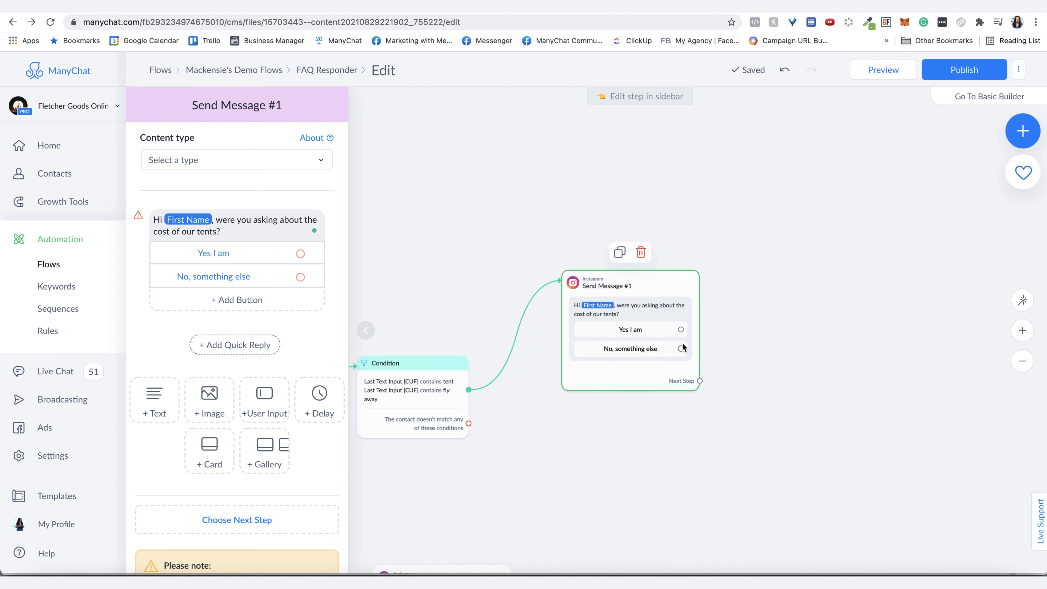
left_click_drag(680, 329, 756, 262)
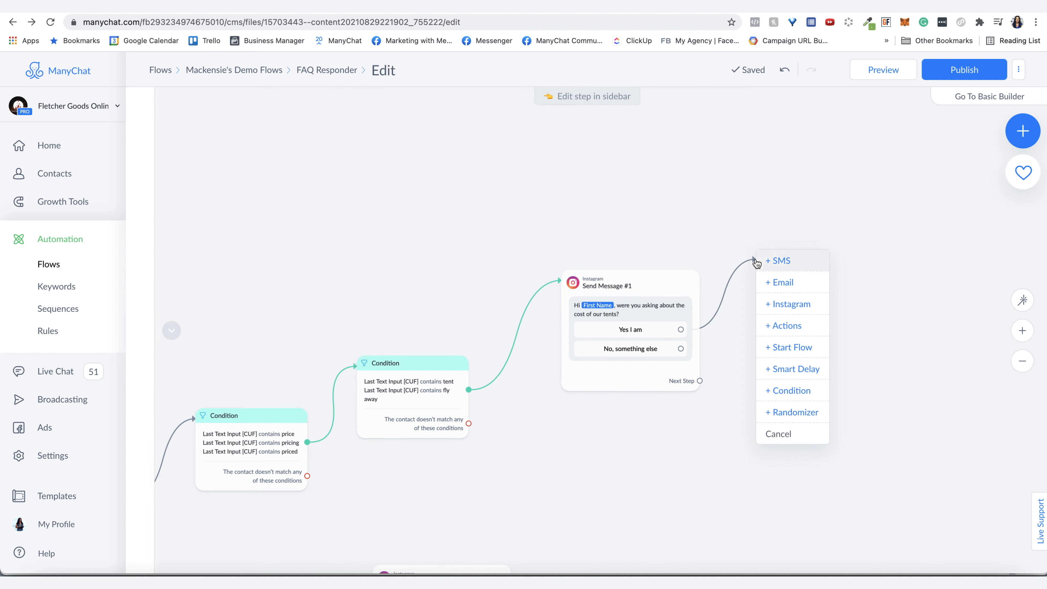
left_click(792, 304)
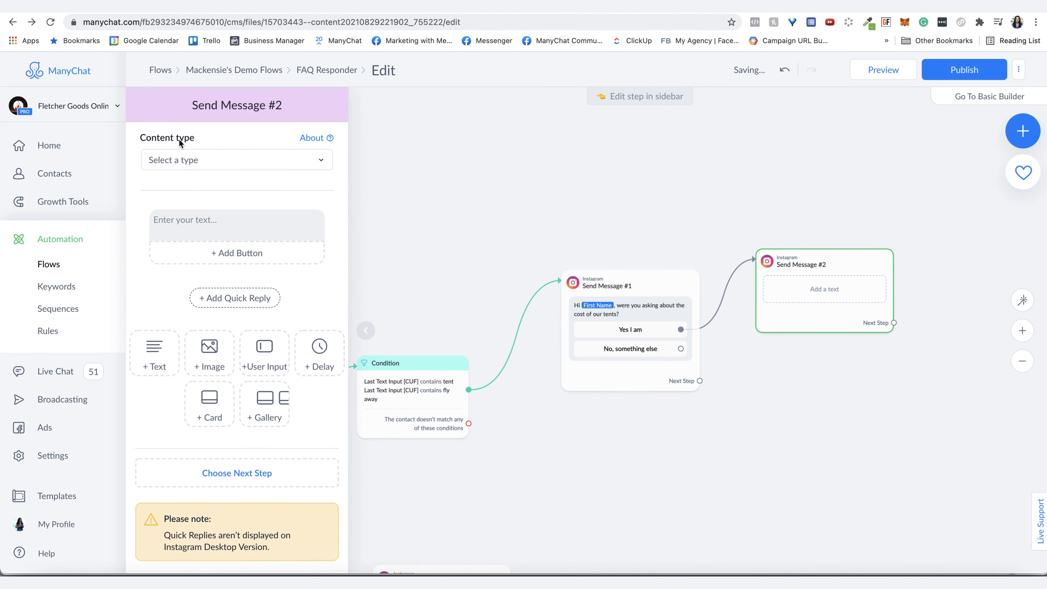
left_click(255, 418)
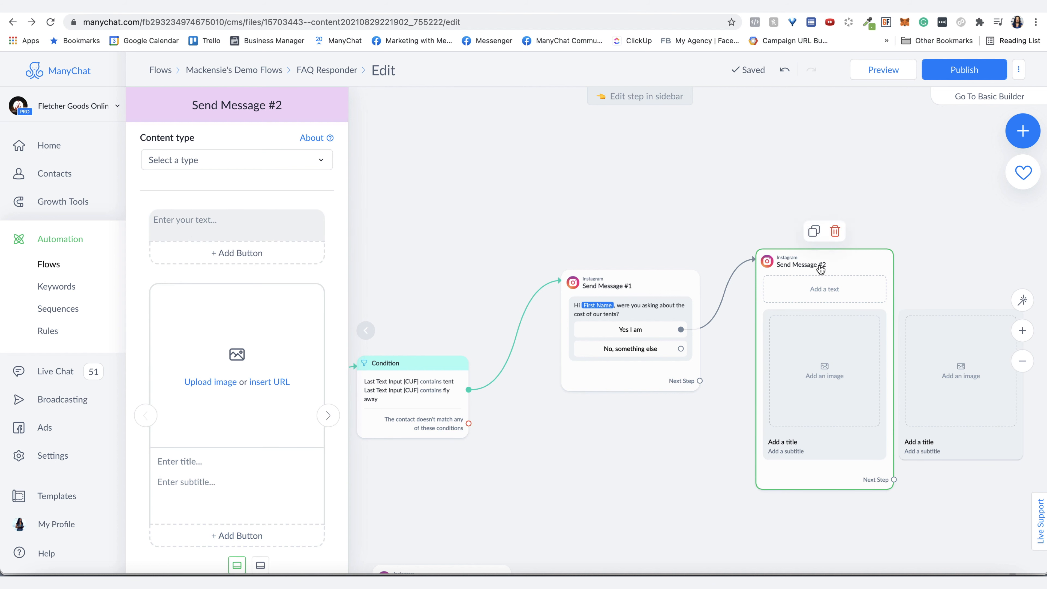
left_click_drag(820, 271, 820, 161)
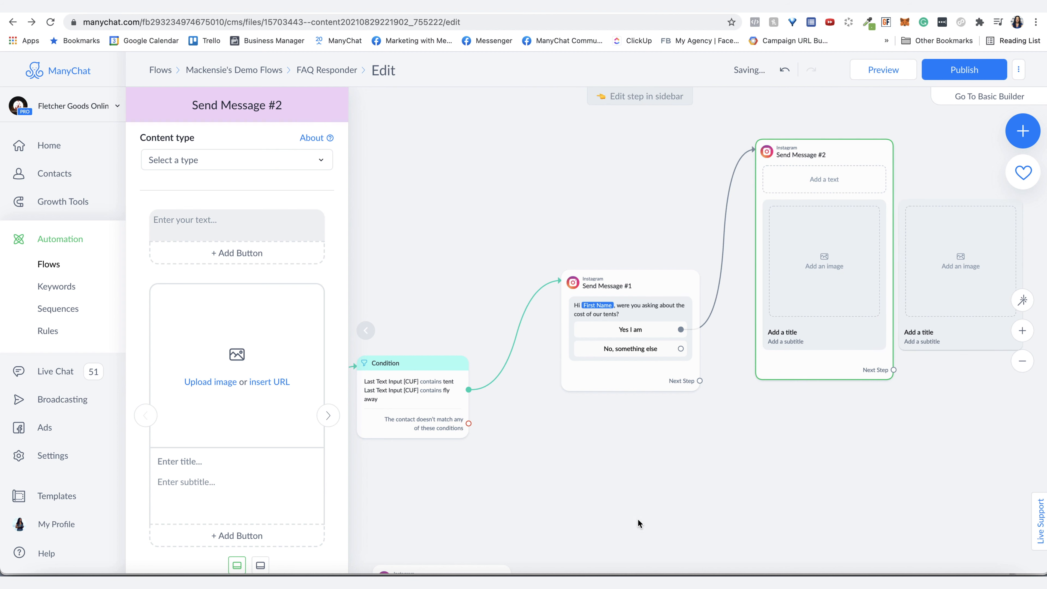
- Connect the "No, something else" button to a new Instagram message reading "Oh, I'm sorry... let me get a human to help you!"
left_click_drag(681, 348, 530, 437)
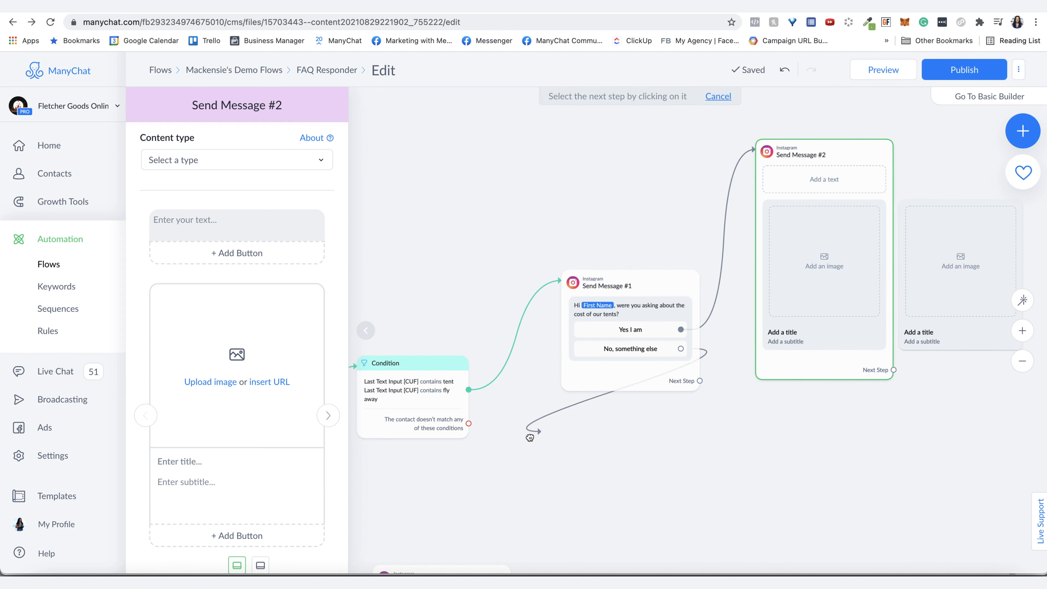
left_click(530, 437)
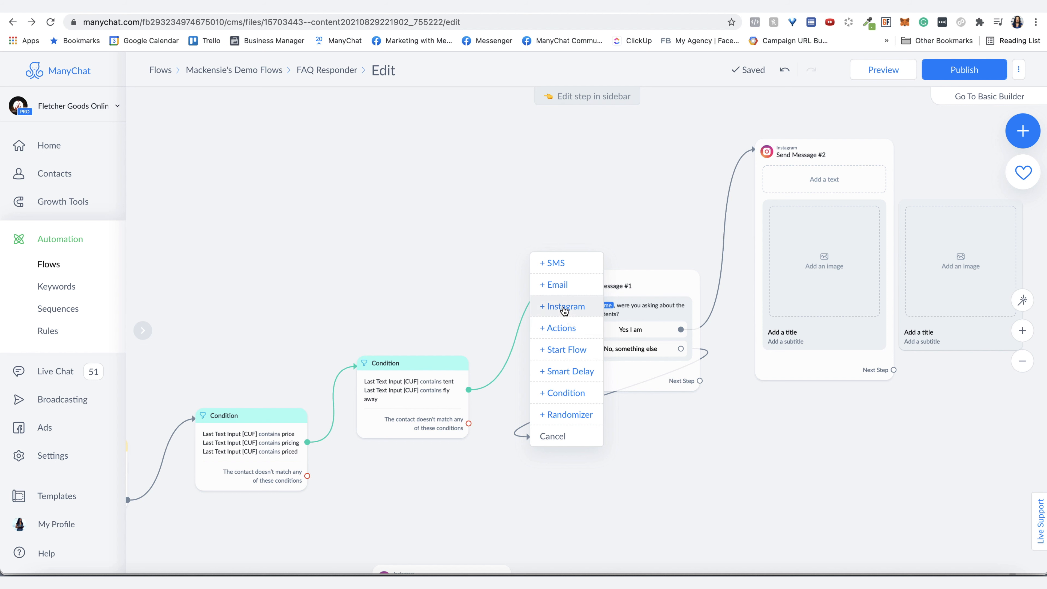
left_click(564, 307)
type("Oh, I'm ")
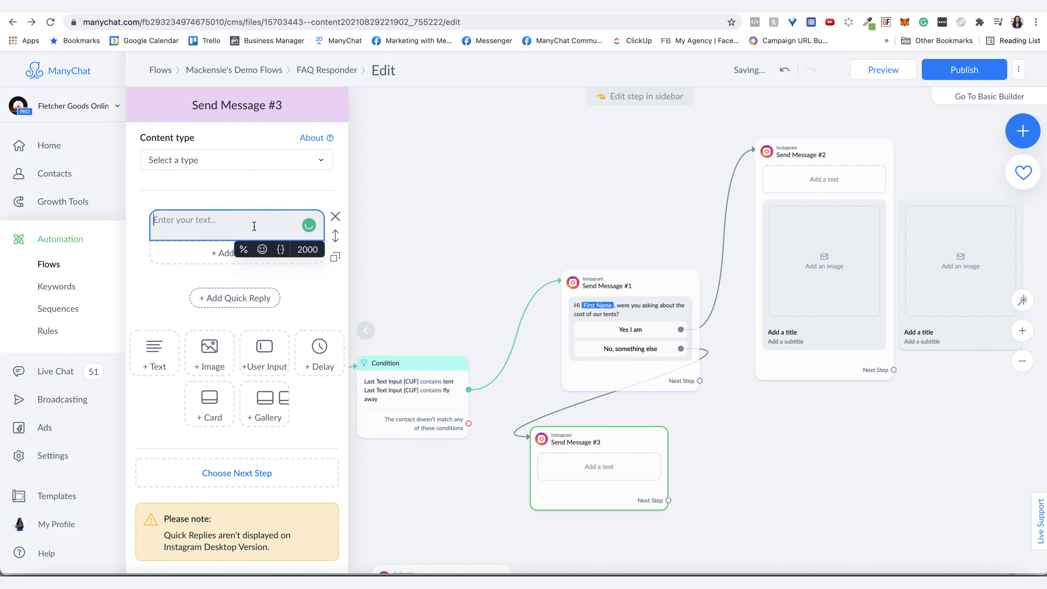
type("sorry... let me get som")
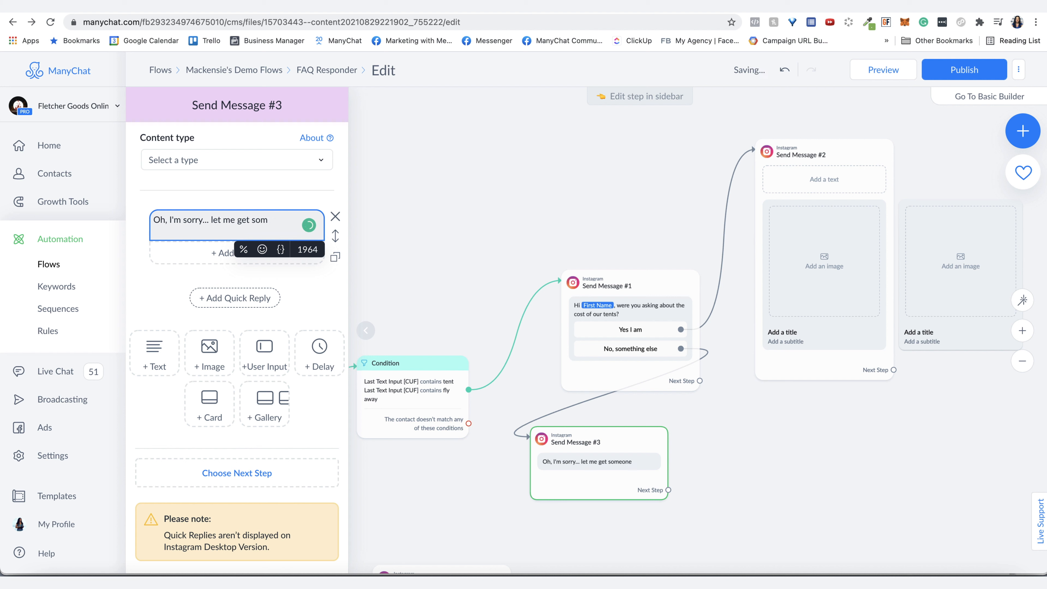
key("BackSpace")
key("BackSpace")
key("BackSpace")
type("a human to help you!")
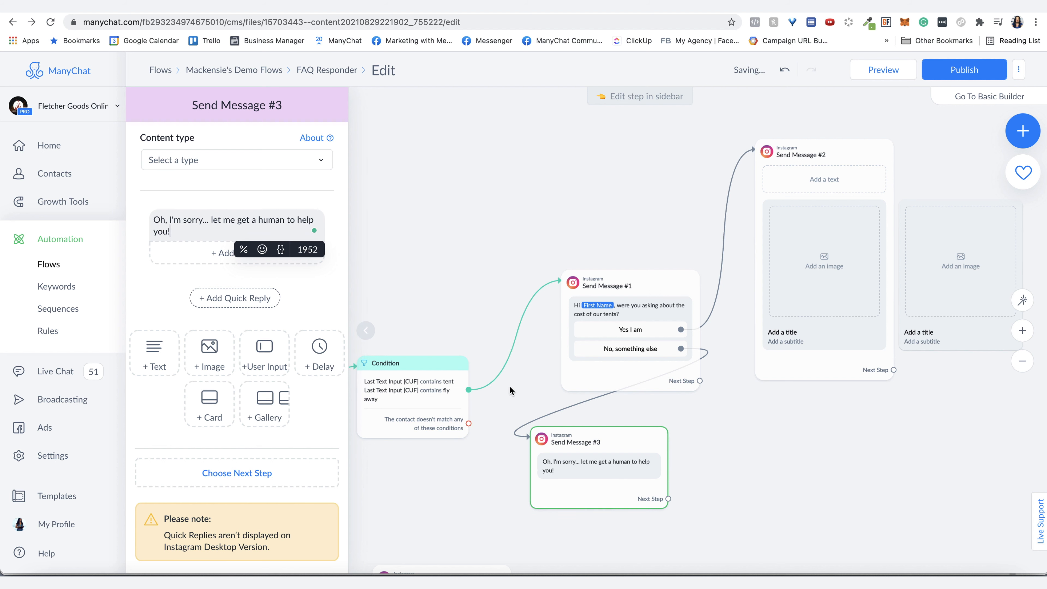
- Add an Actions step after the human-help message and give it a Notify Admins action
left_click_drag(668, 498, 704, 419)
left_click(734, 315)
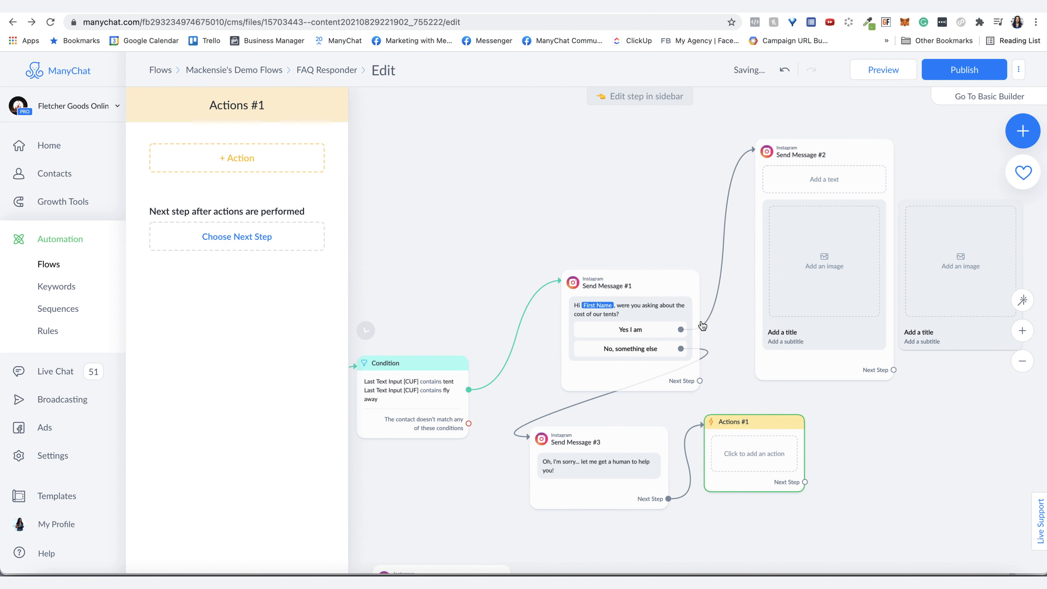
left_click(206, 158)
scroll(208, 275, "down", 5)
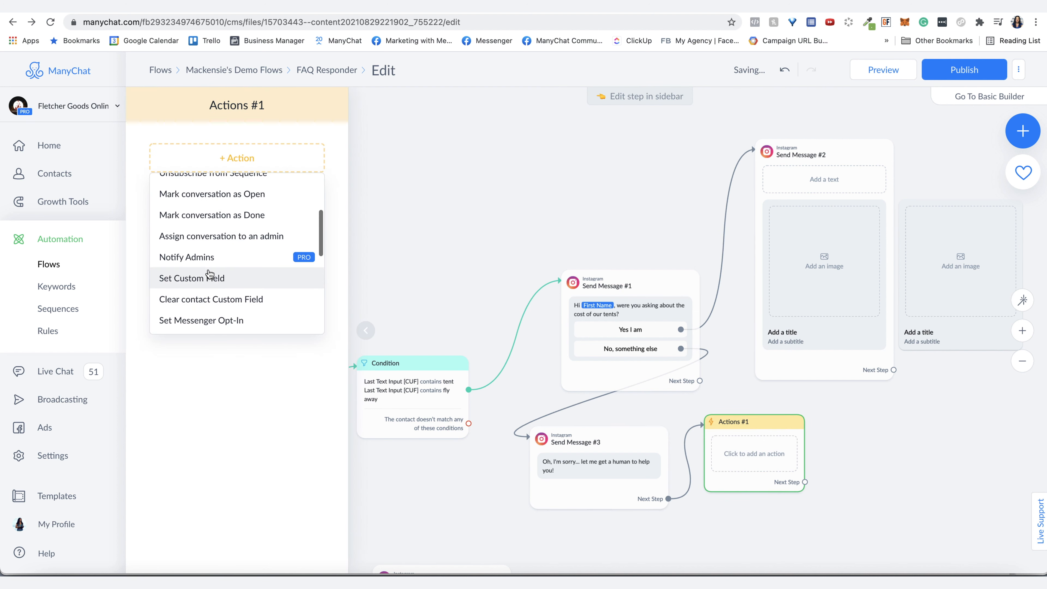
scroll(210, 274, "up", 3)
scroll(212, 256, "down", 3)
left_click(214, 239)
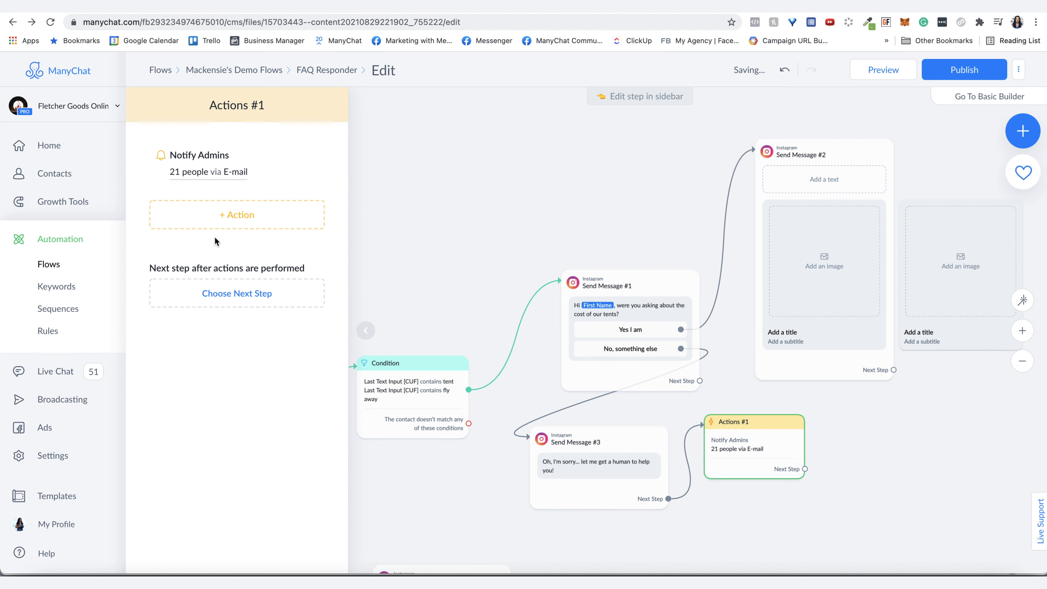
left_click(430, 231)
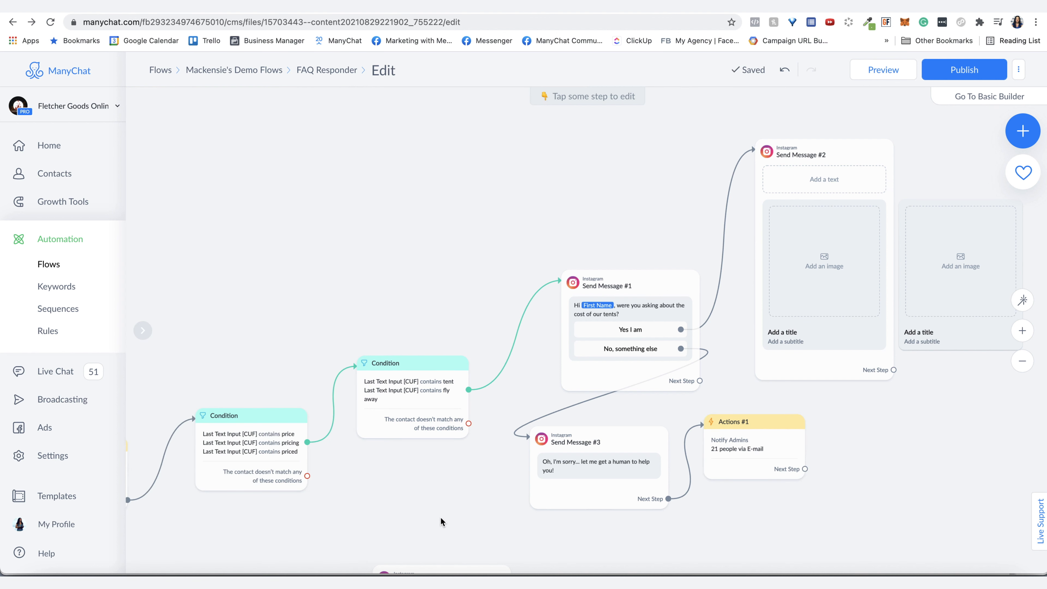
- Move the unconnected common-questions Send Message step out beyond and below the Notify Admins step
left_click_drag(440, 517, 559, 317)
left_click_drag(549, 383, 1023, 403)
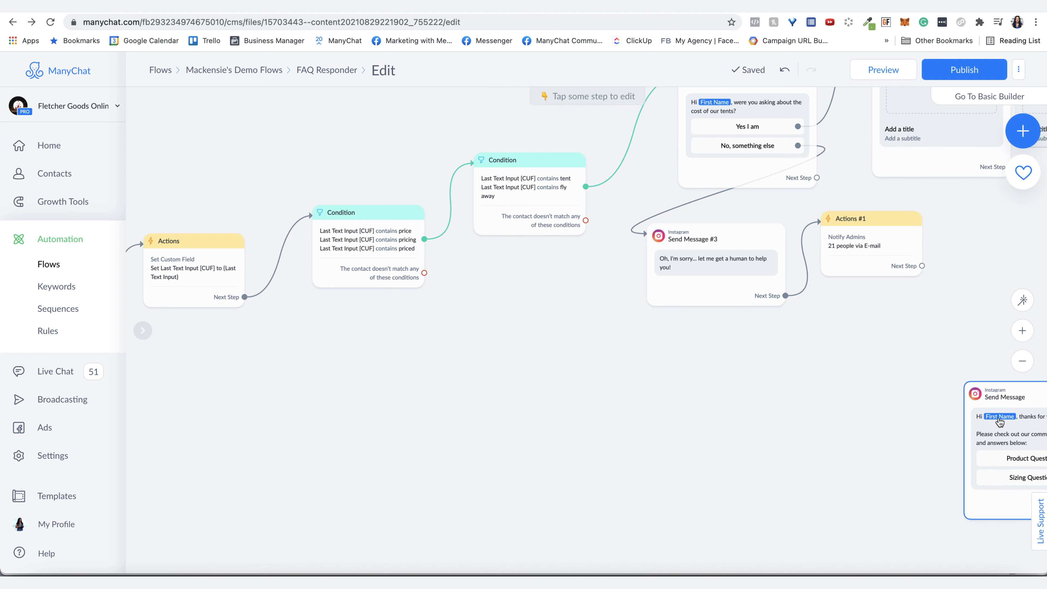
- Duplicate the pricing keyword group in the first Condition step and reduce the copy to Last Text Input contains "size" or "sizing"
left_click(375, 275)
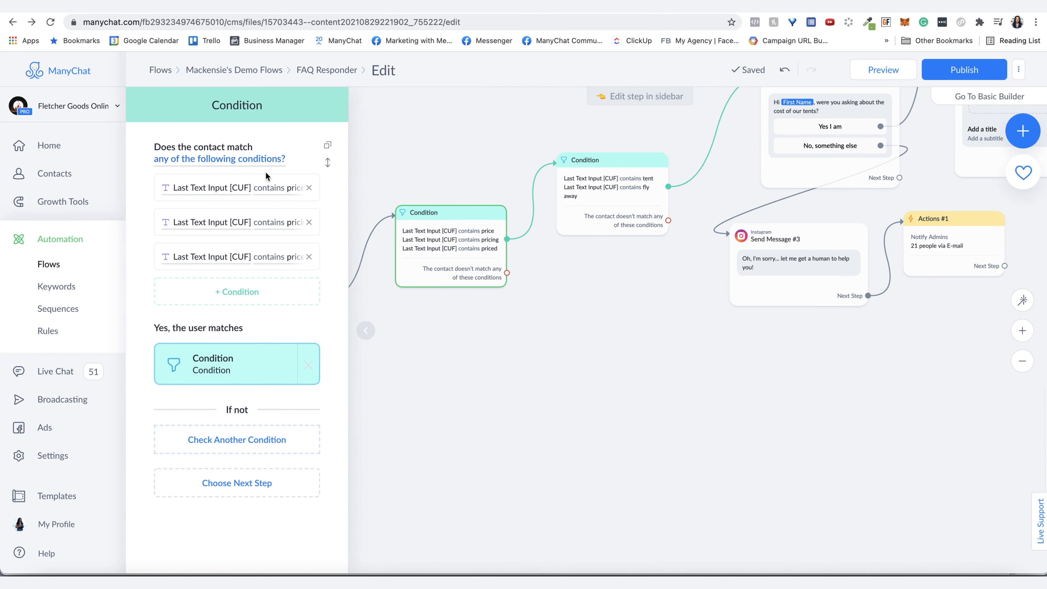
left_click(326, 162)
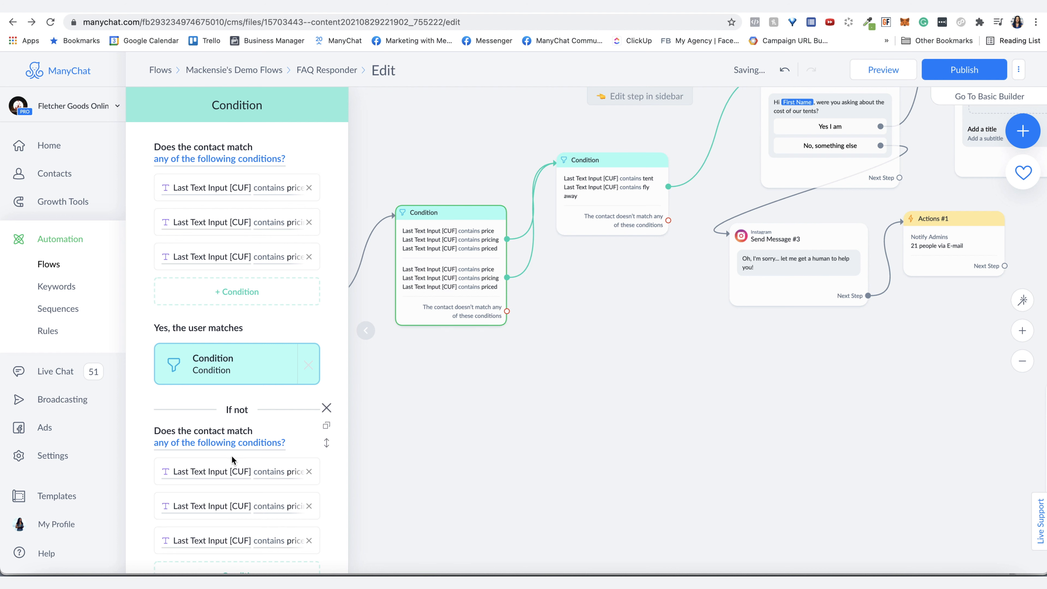
scroll(232, 456, "down", 3)
left_click(288, 374)
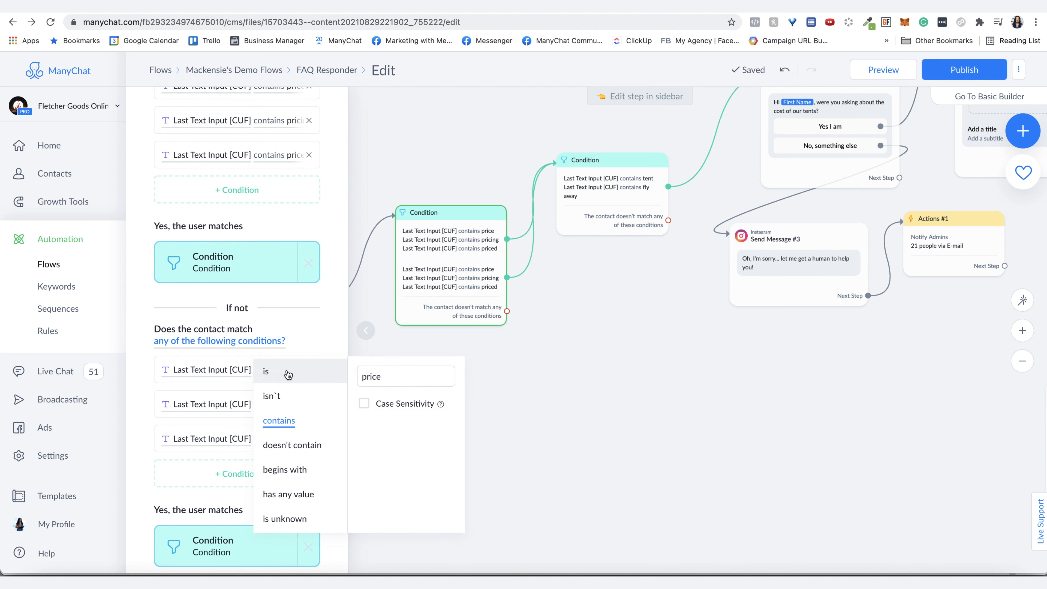
left_click(406, 373)
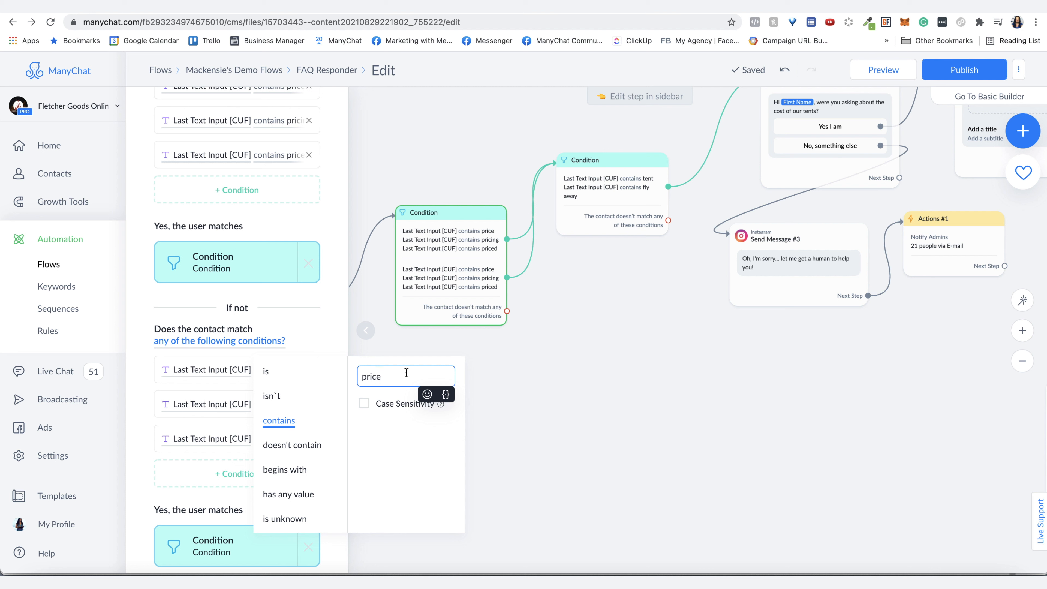
double_click(406, 372)
type("size")
left_click(253, 387)
left_click(280, 406)
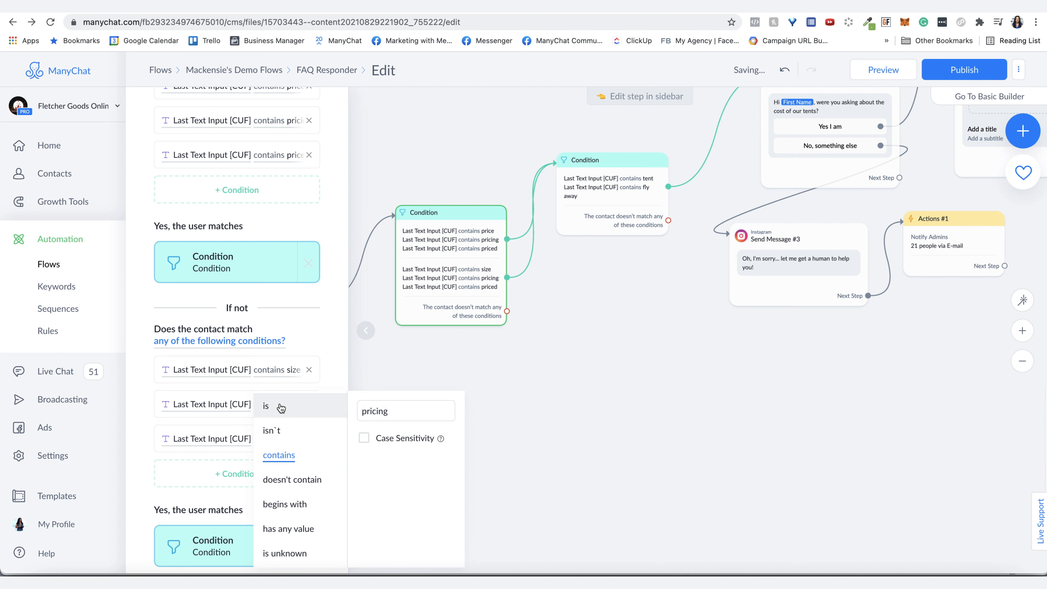
left_click(370, 413)
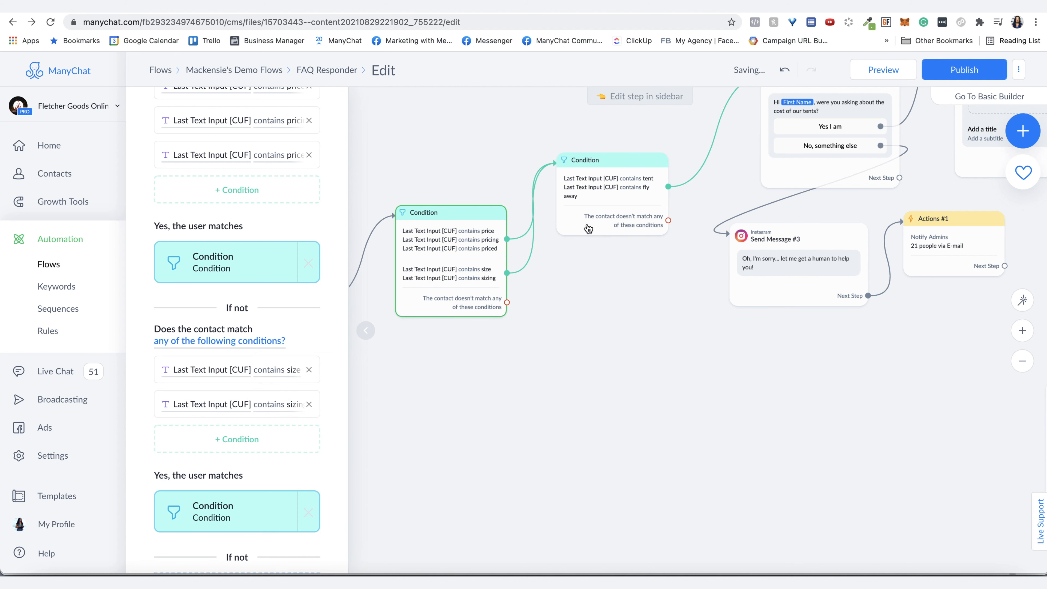
- Duplicate the tent/fly away Condition, connect the size/sizing branch to the copy, and place it below the original
mouse_move(606, 169)
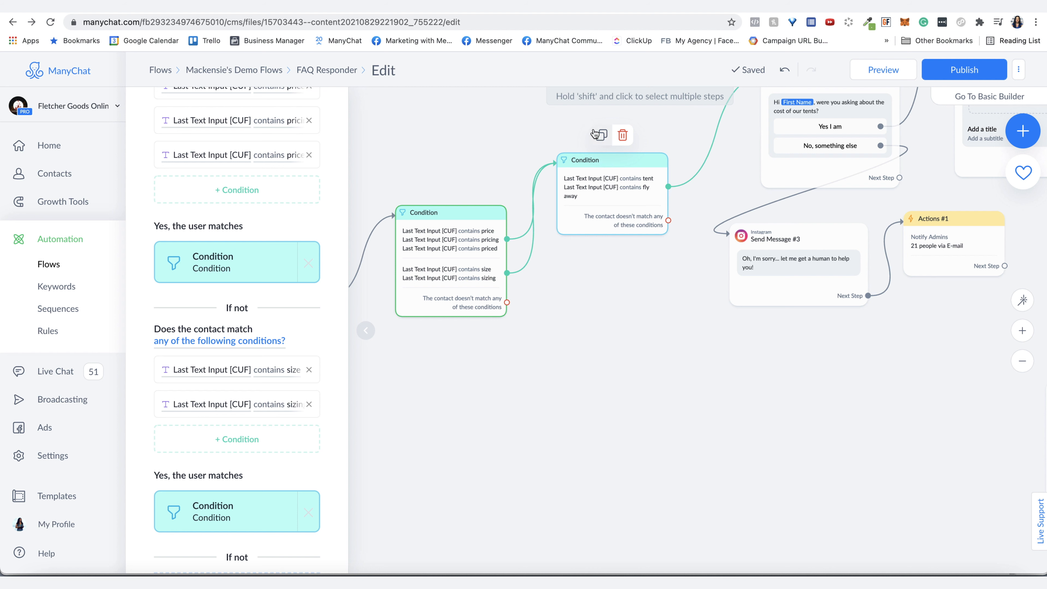
left_click(601, 136)
left_click(508, 272)
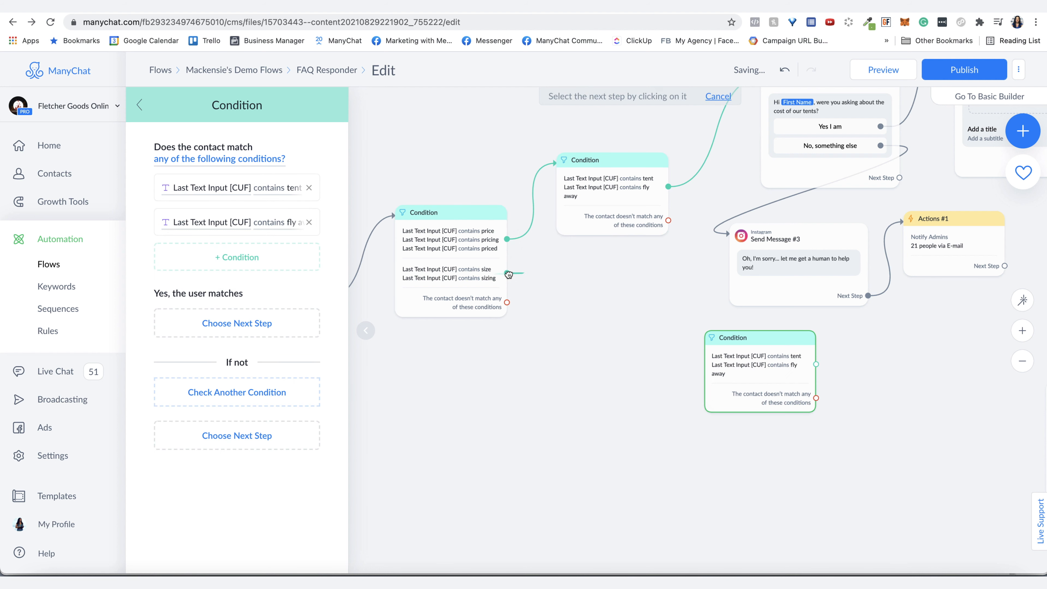
left_click(722, 381)
left_click_drag(722, 381, 608, 365)
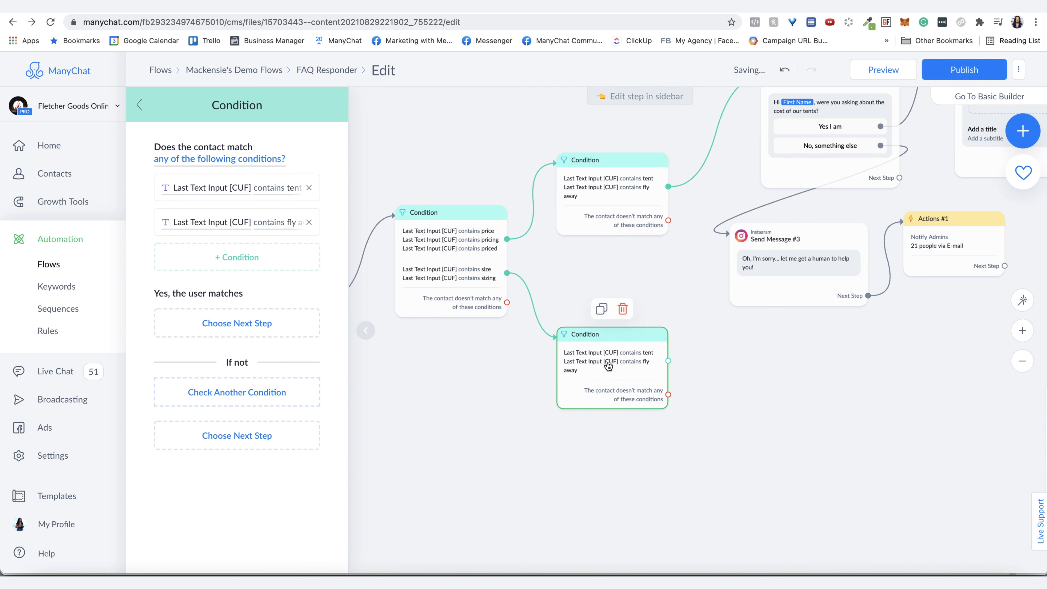
mouse_move(480, 286)
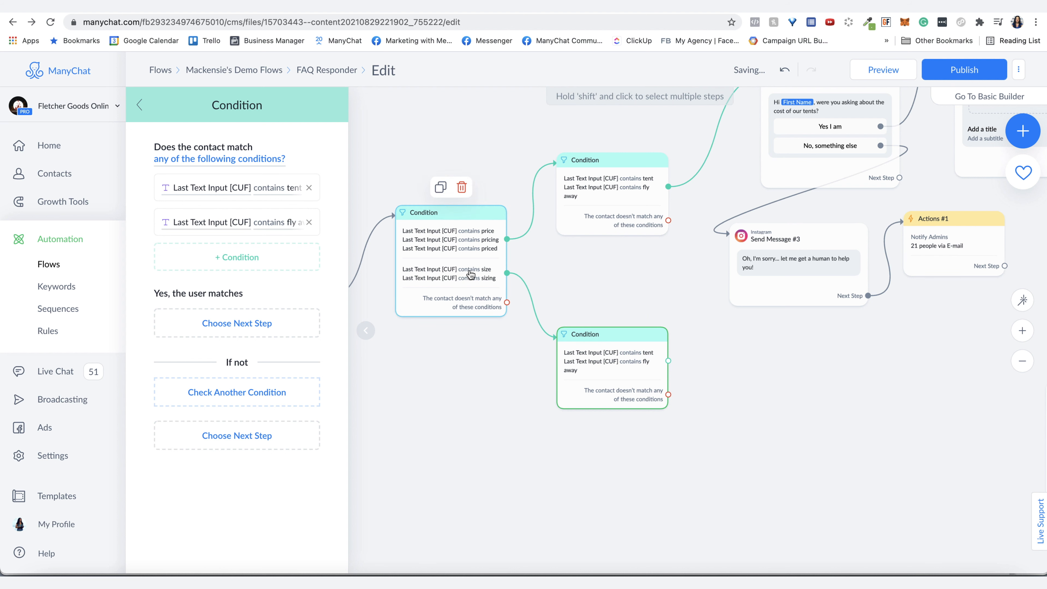
mouse_move(607, 362)
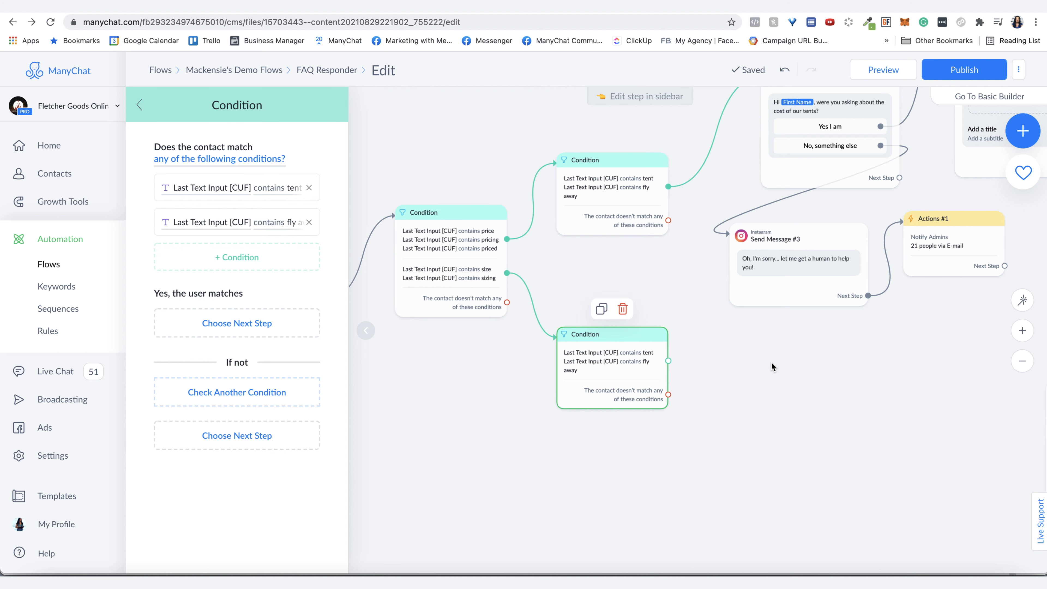
- Duplicate the tent-cost Instagram message beside the lower tent Condition and connect that Condition's match output to the copy
left_click_drag(772, 366, 573, 467)
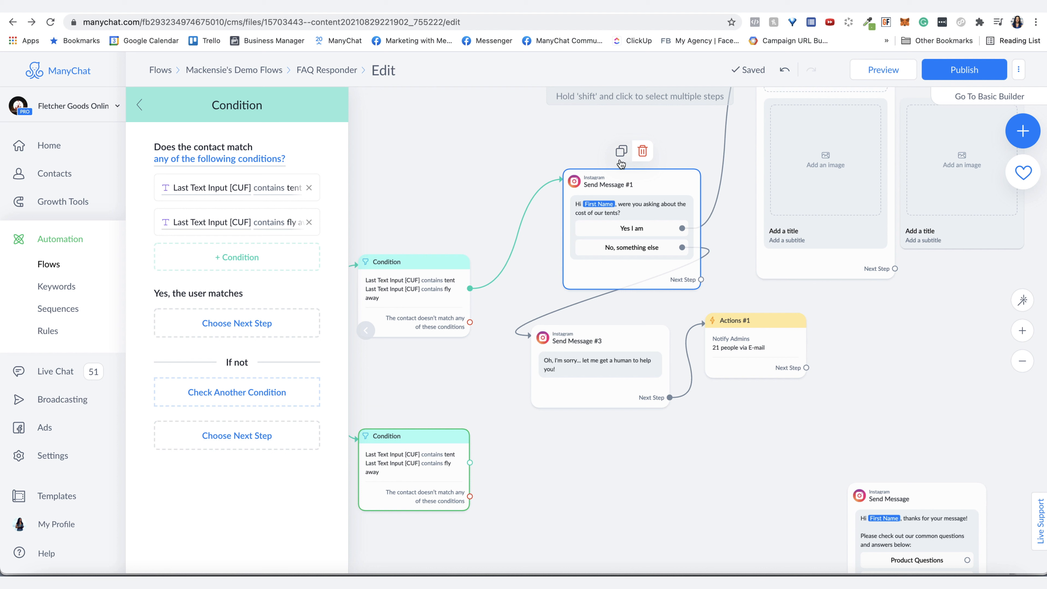
left_click(621, 151)
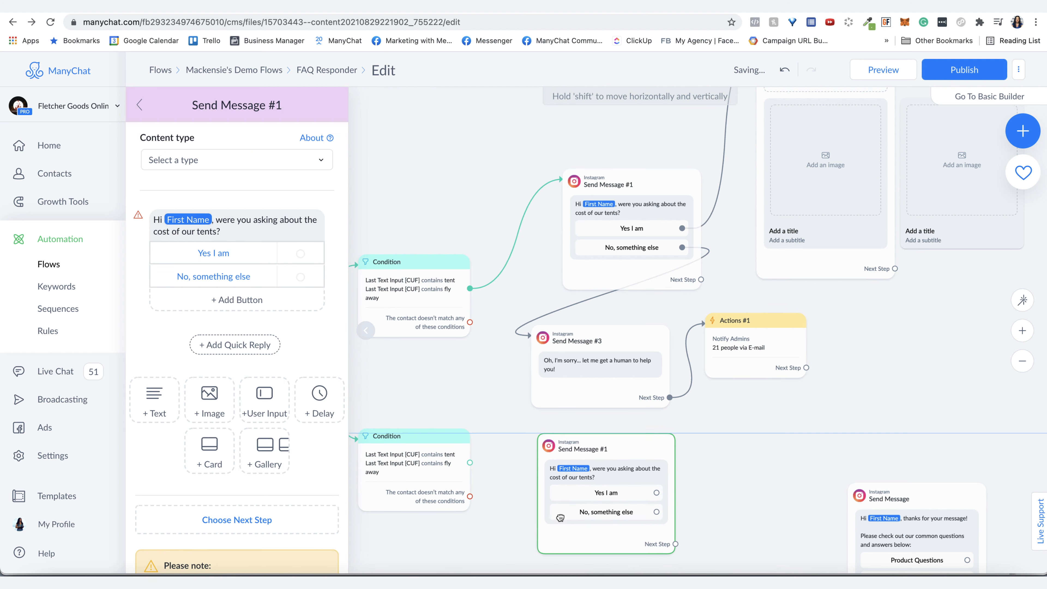
left_click_drag(470, 462, 539, 466)
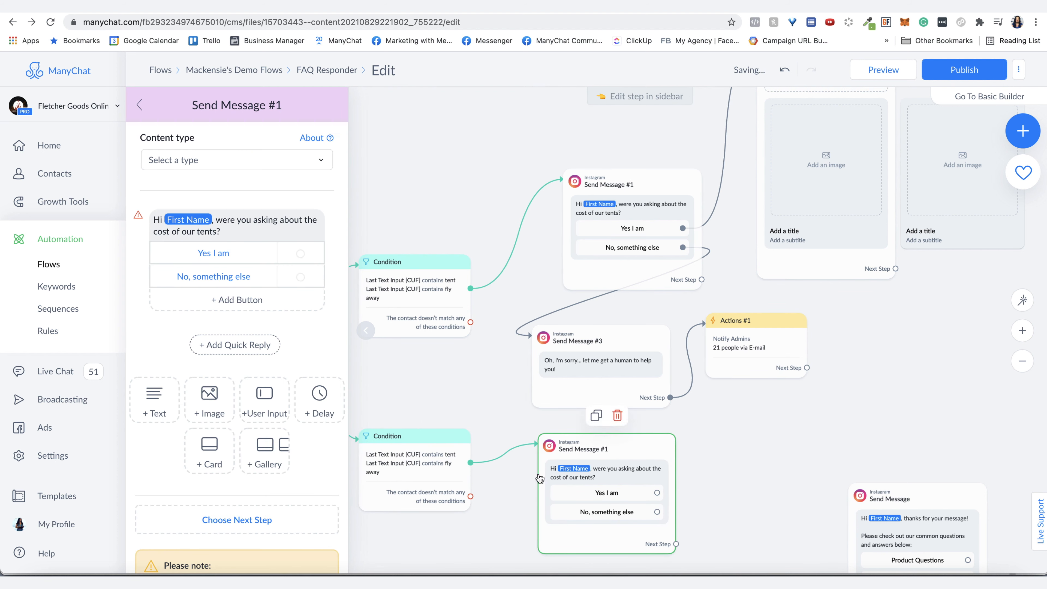
- Reword the duplicated message to ask "were you asking about our tent sizes?" after the First Name greeting
left_click(303, 218)
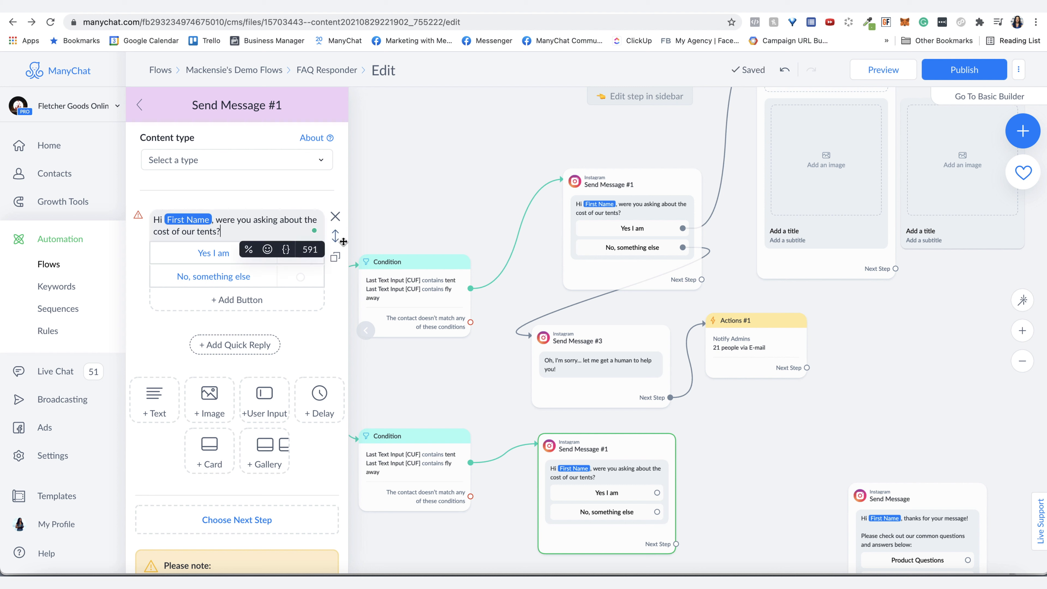
left_click(298, 211, "shift")
type("our tent")
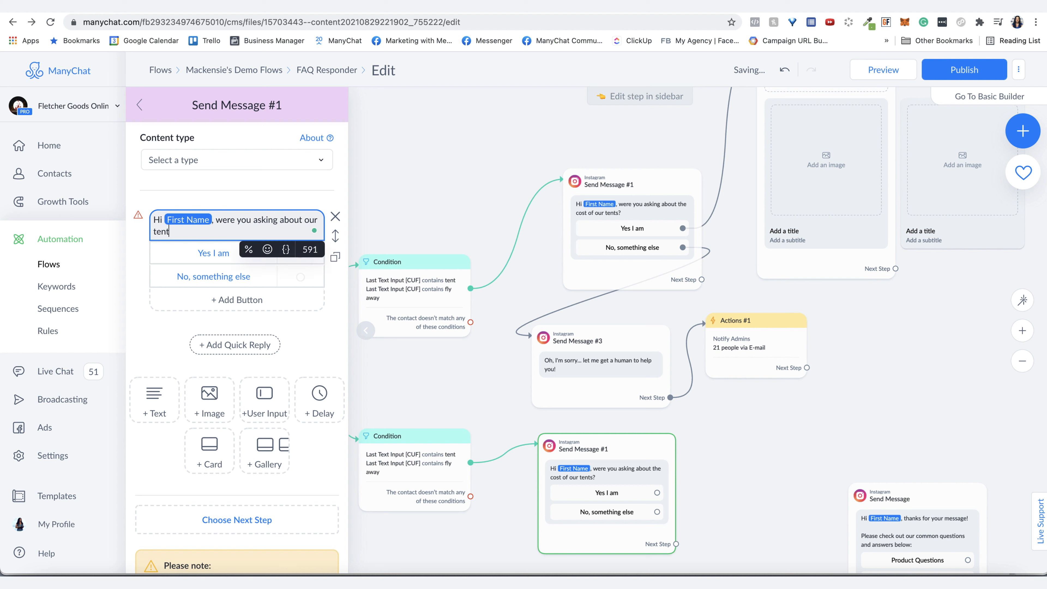
type(" sizes?")
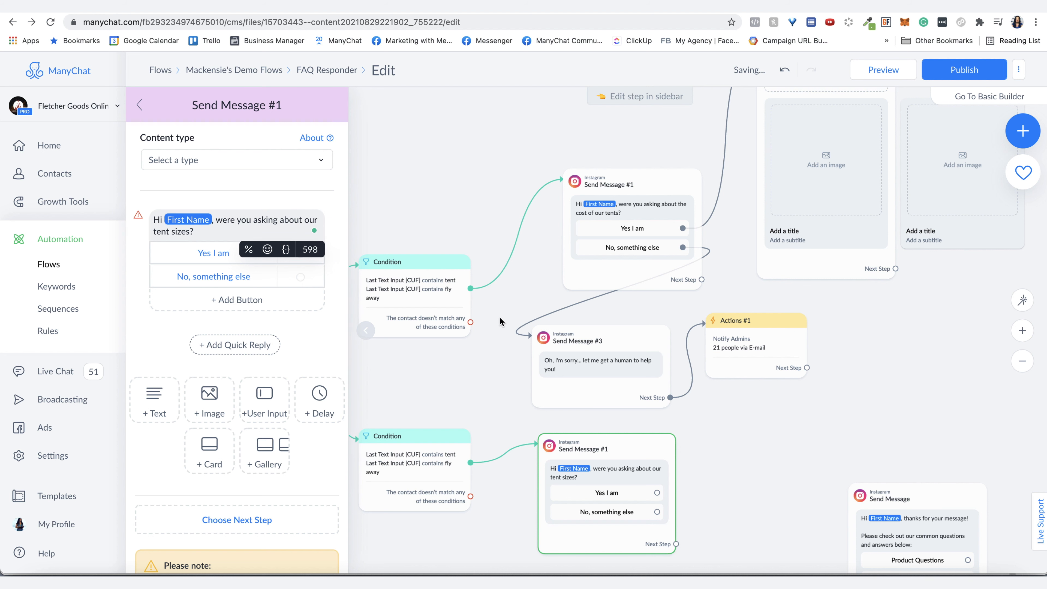
left_click(681, 484)
- Duplicate the gallery message, place it beside the tent-sizes message, and connect that message's "Yes I am" button to the copy
scroll(783, 484, "down", 5)
scroll(674, 497, "right", 3)
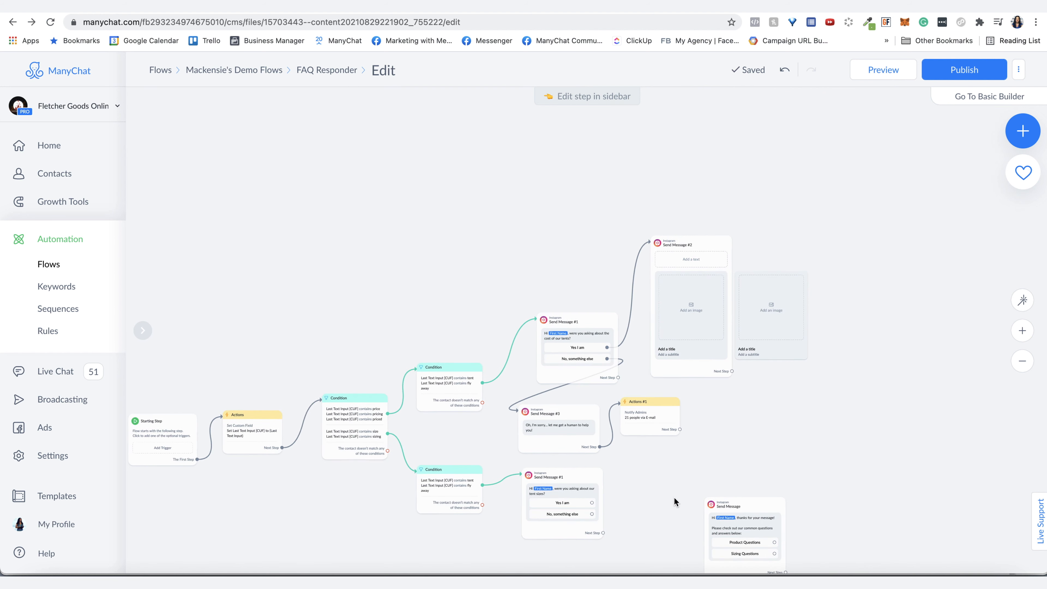
mouse_move(659, 276)
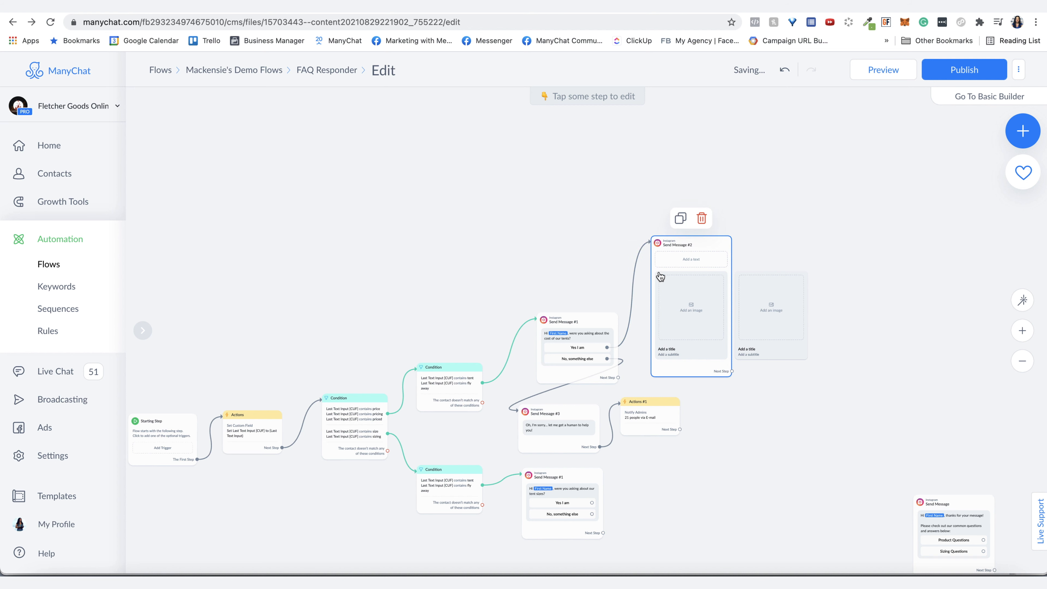
left_click(681, 219)
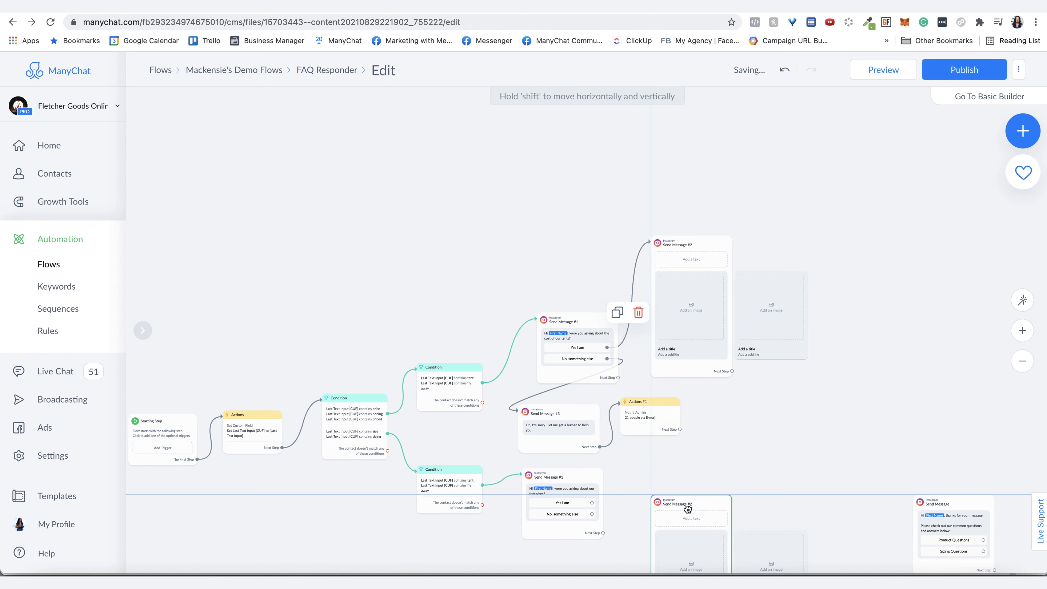
left_click(667, 461)
left_click(597, 501)
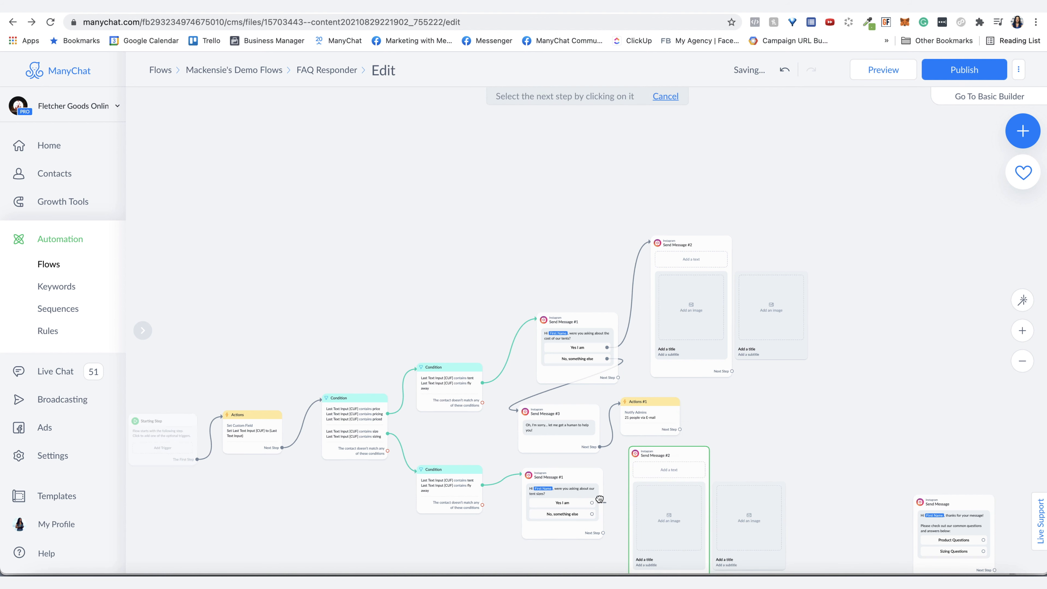
left_click(634, 508)
- Connect the tent-sizes message's "No, something else" button to the existing "let me get a human to help you!" message
left_click_drag(602, 543, 744, 391)
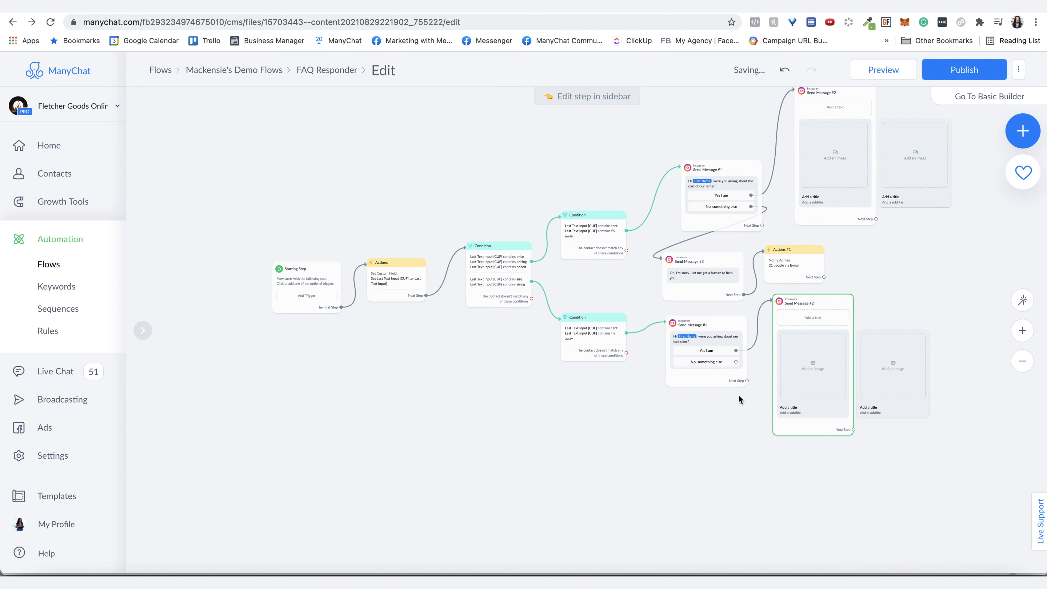
left_click(734, 362)
left_click(679, 283)
- Move the size branch's tent Condition further down and away from the tent-sizes message on the canvas
scroll(495, 336, "up", 10)
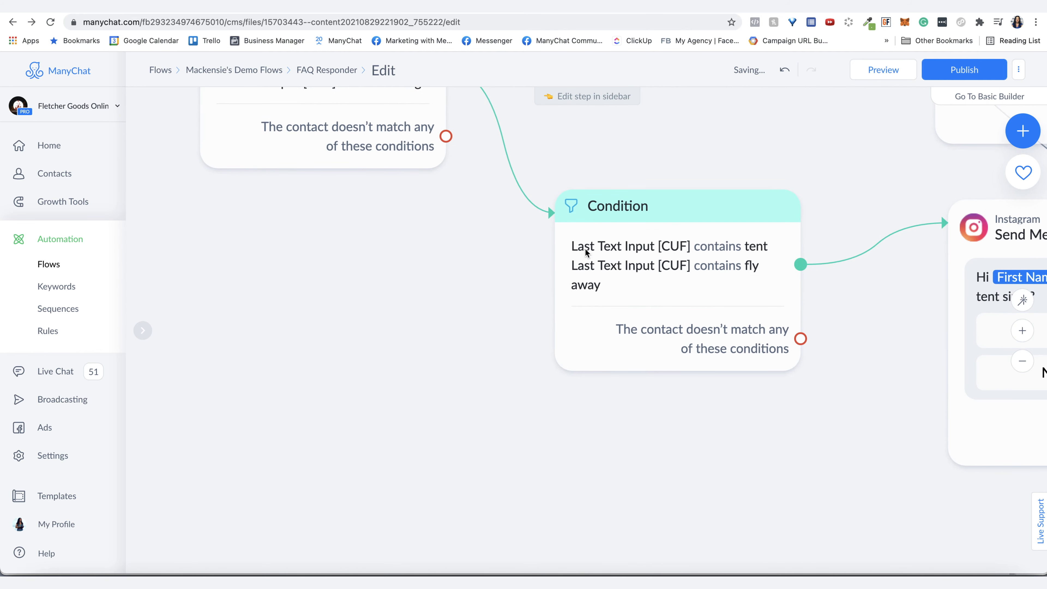
left_click_drag(586, 253, 517, 324)
left_click_drag(385, 309, 409, 222)
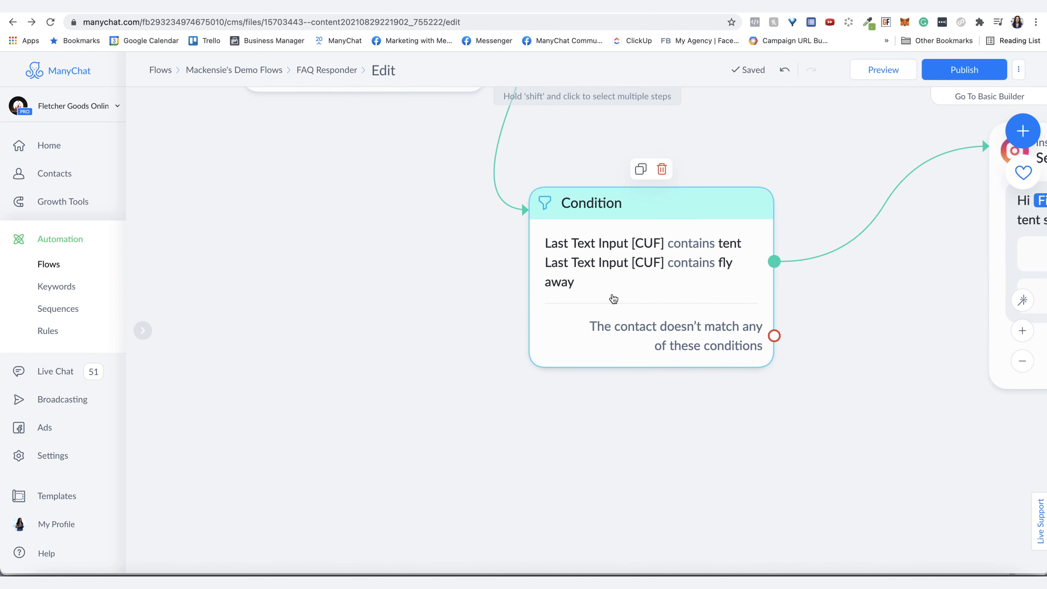
- Duplicate the tent/fly away keyword group in the size branch's Condition and change the copy's keywords to "jacket" and "coat"
left_click(614, 298)
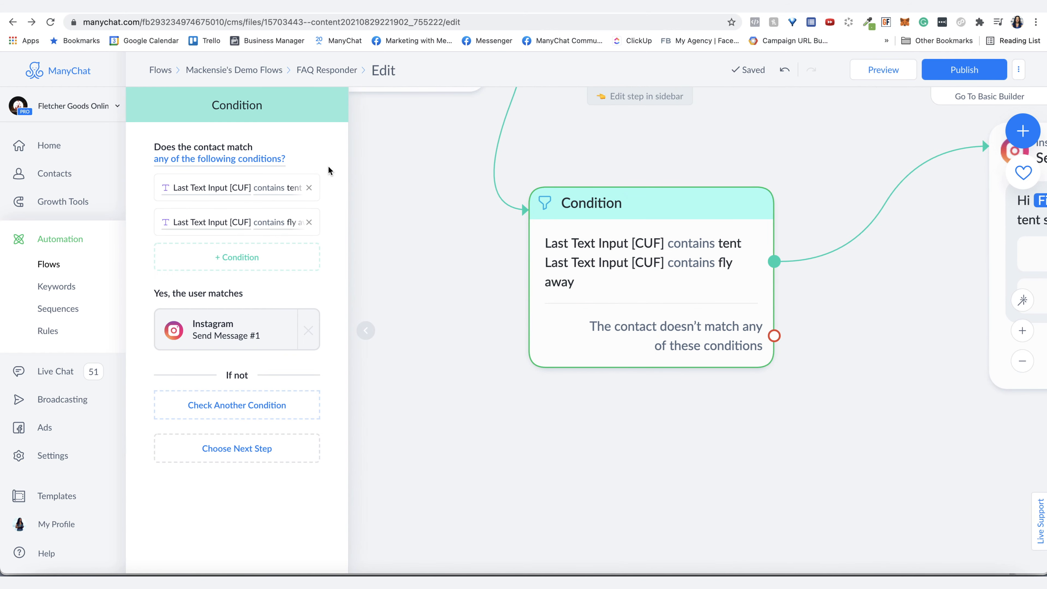
left_click(326, 142)
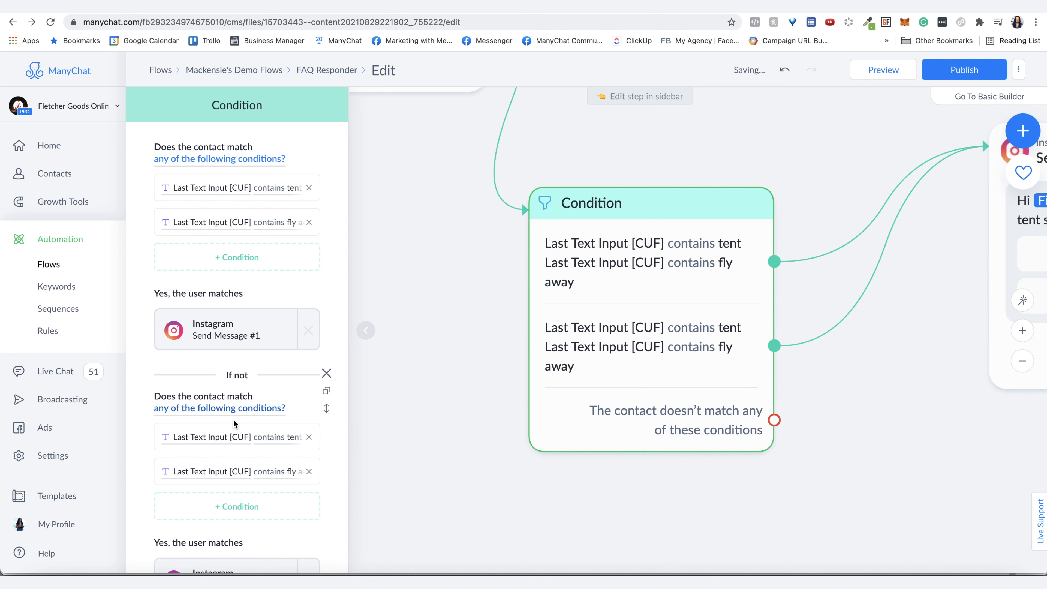
left_click(275, 437)
left_click(391, 288)
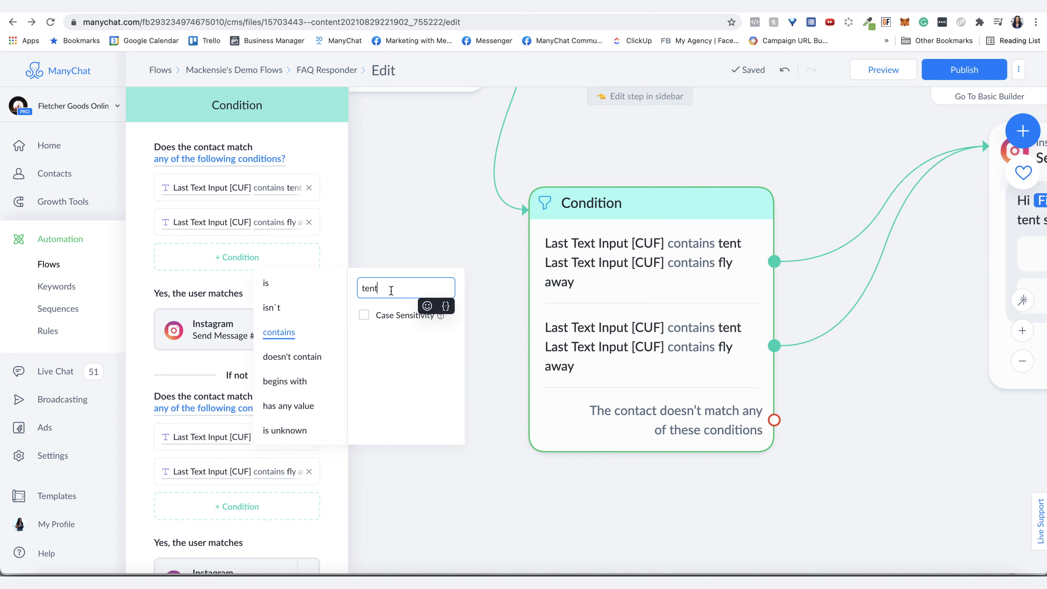
double_click(391, 290)
type("jacket")
left_click(130, 435)
left_click(265, 470)
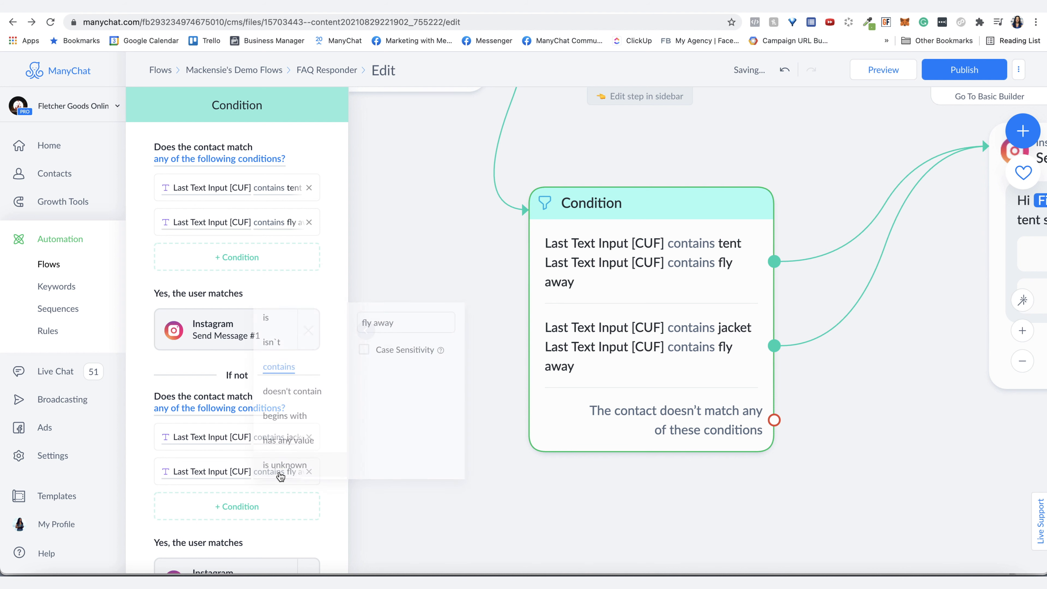
left_click(411, 321)
triple_click(412, 321)
type("coat")
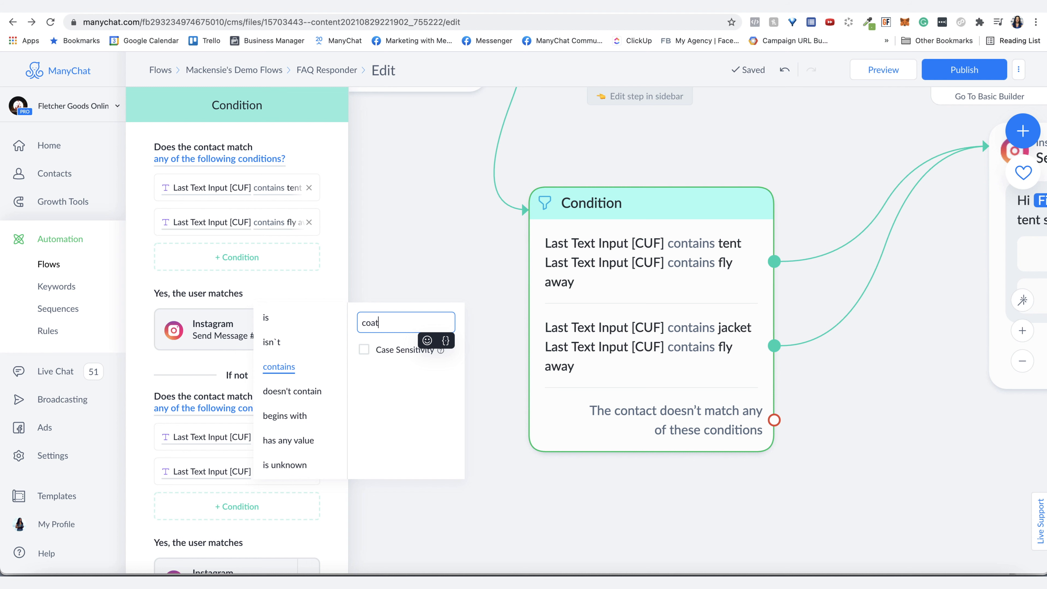
left_click(139, 481)
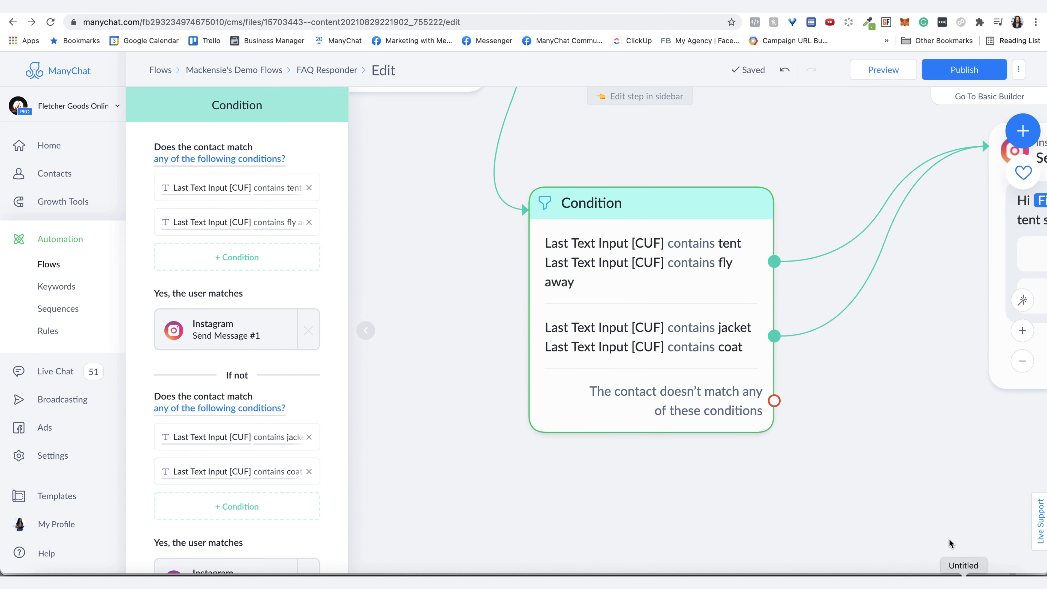
- Duplicate the tent-sizes message as one asking about "our jacket sizes?" and connect the jacket/coat condition to it
scroll(551, 509, "right", 5)
left_click(519, 435)
scroll(521, 431, "down", 3)
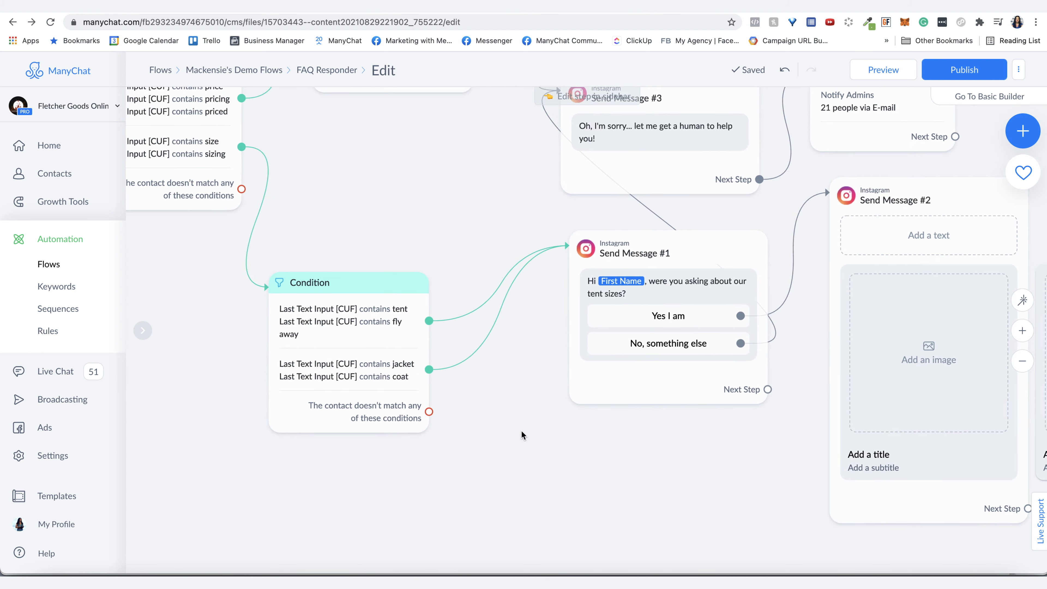
left_click(706, 192)
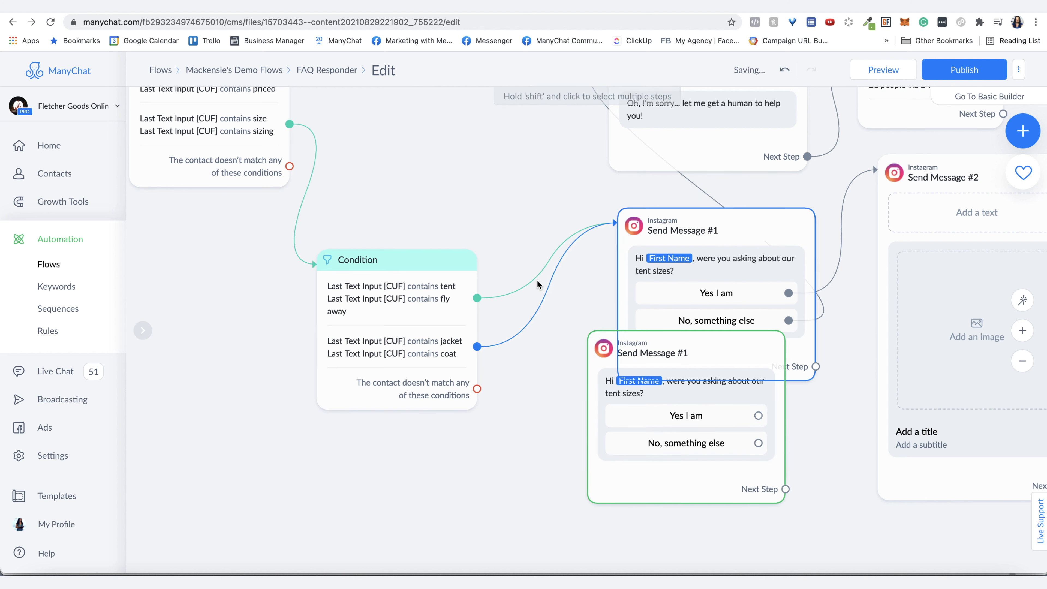
left_click_drag(476, 346, 596, 392)
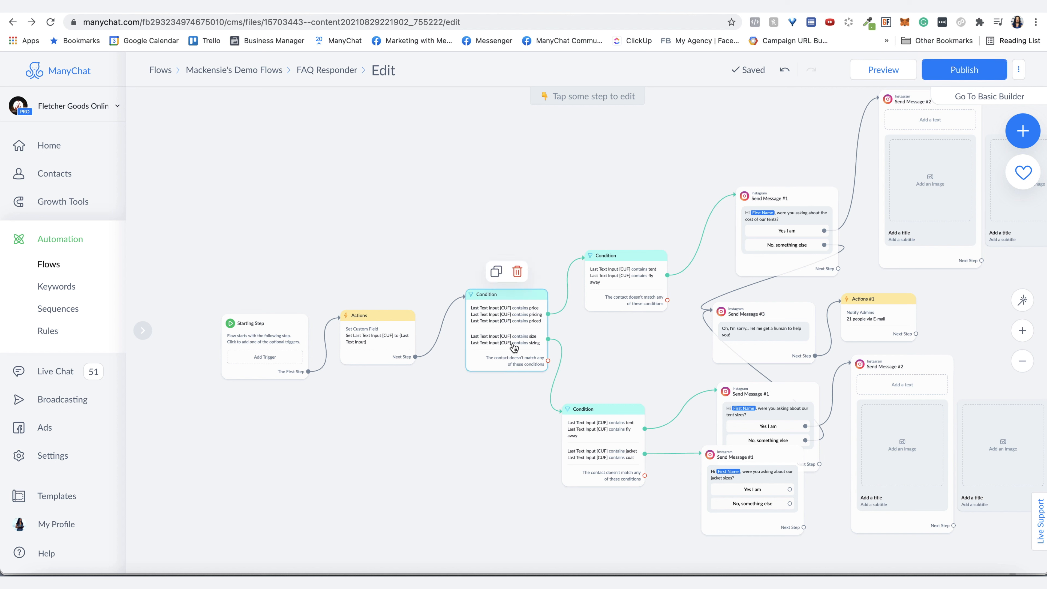
- Open the Default Reply in the Instagram channel settings and view the flow picker for replacing it, leaving without choosing a flow
mouse_move(547, 308)
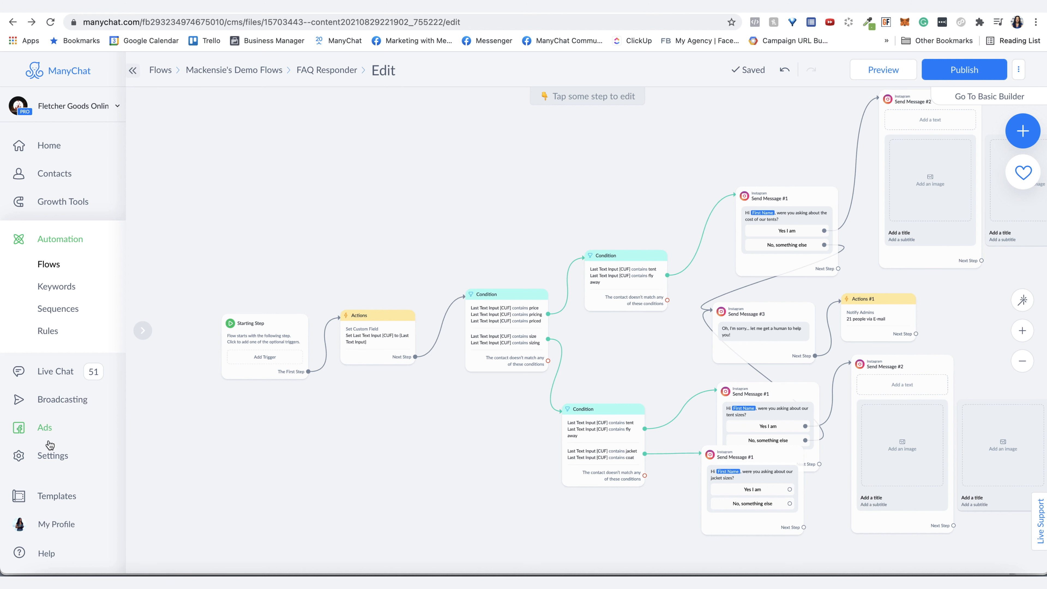
left_click(51, 454)
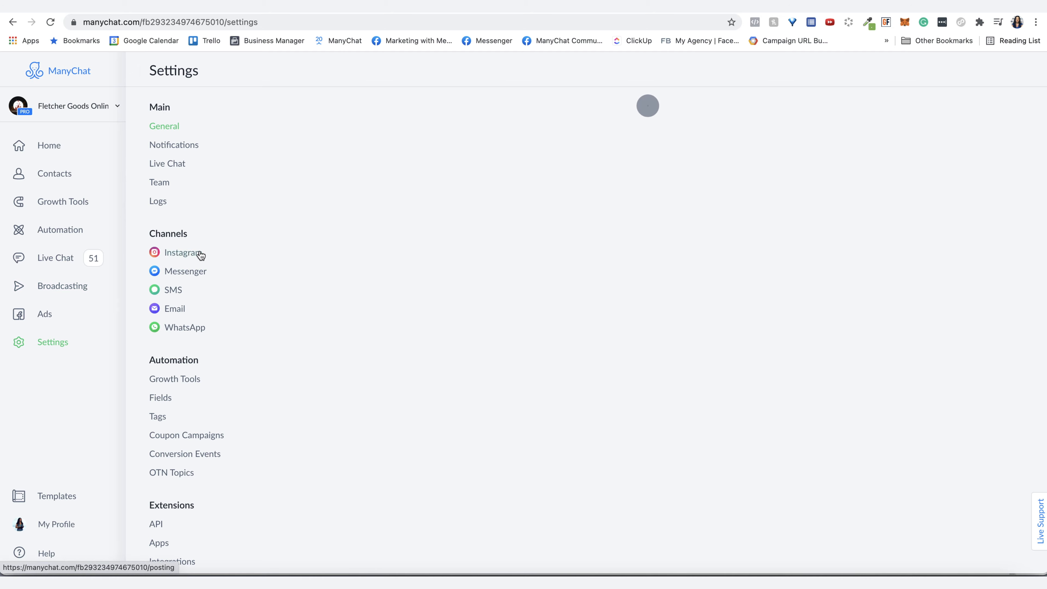
left_click(199, 254)
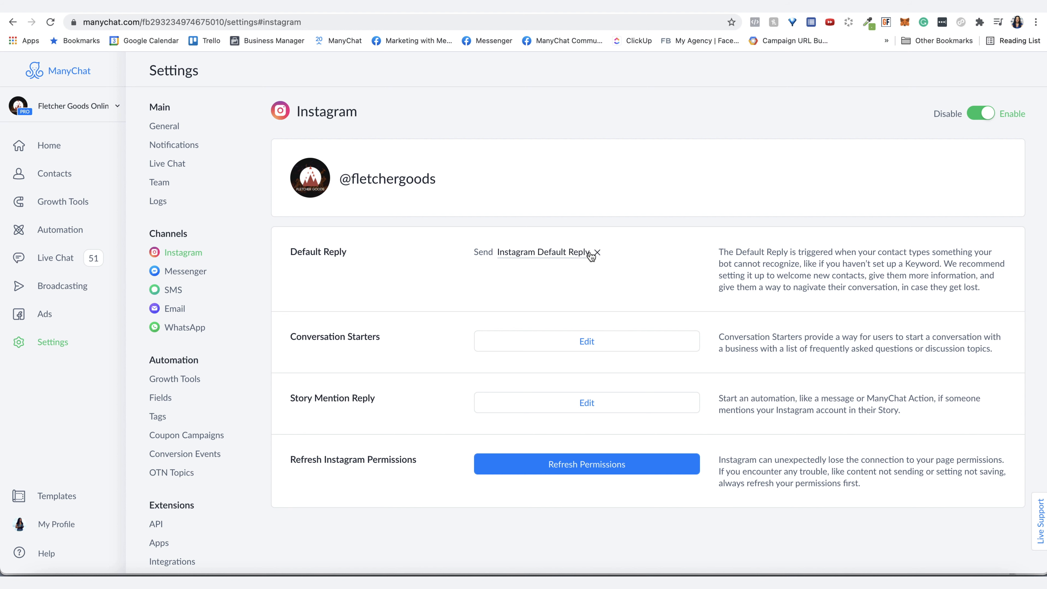
left_click(527, 254)
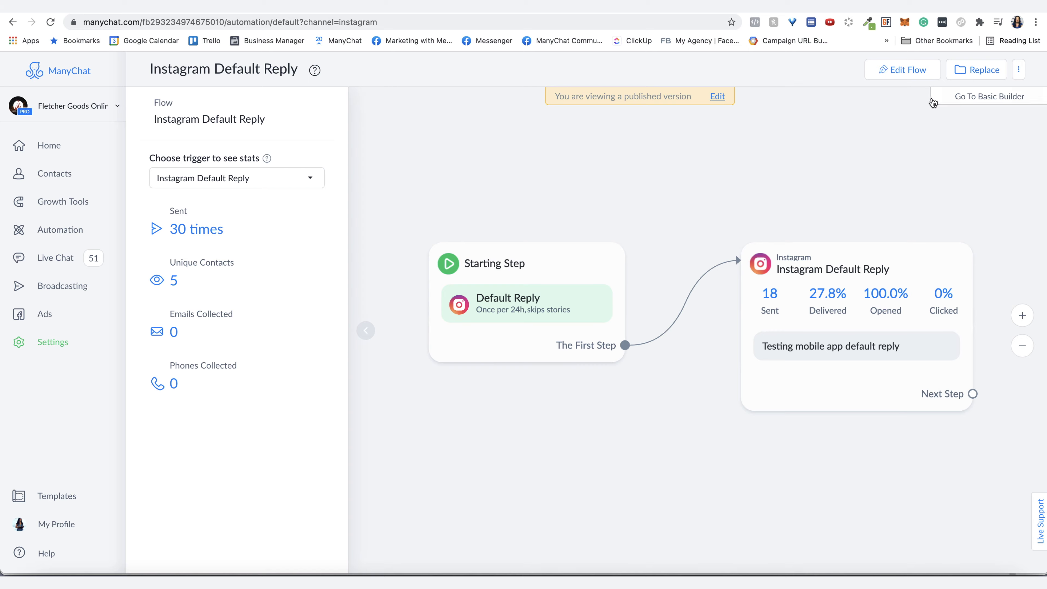
left_click(963, 78)
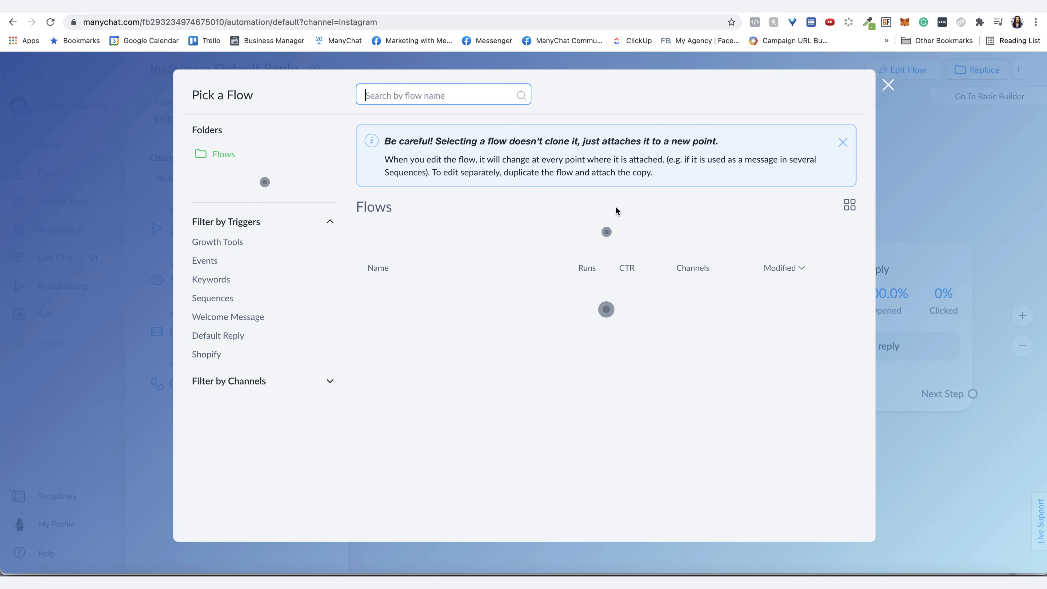
left_click(888, 85)
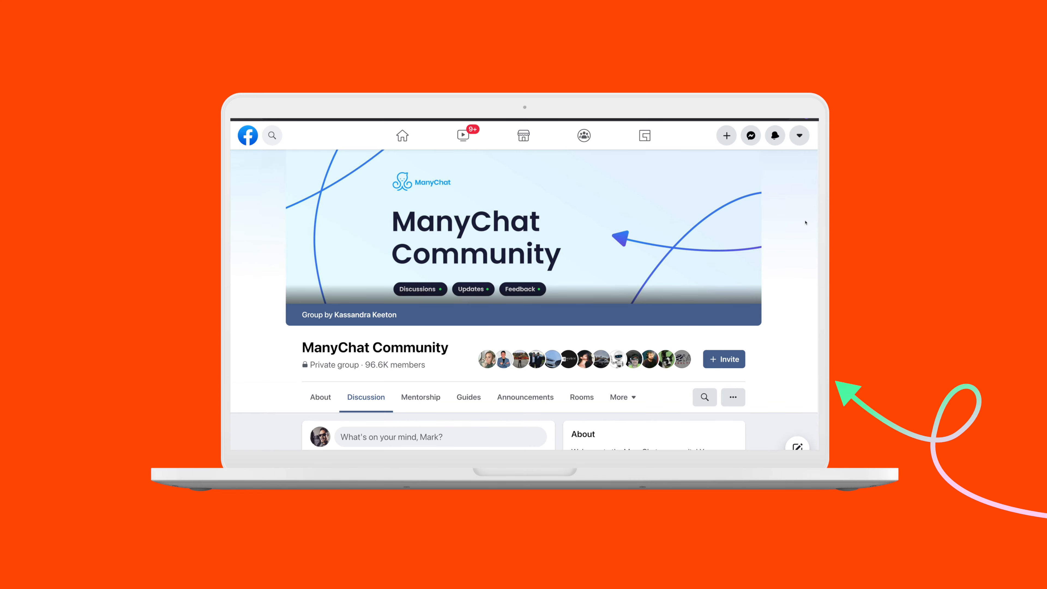
scroll(805, 222, "down", 1)
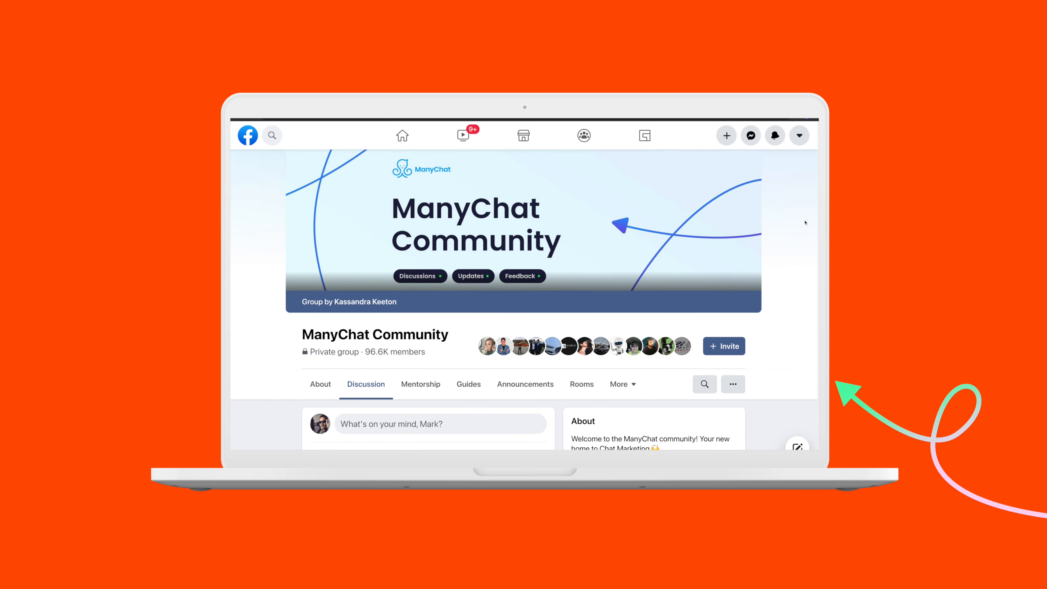
scroll(806, 222, "up", 1)
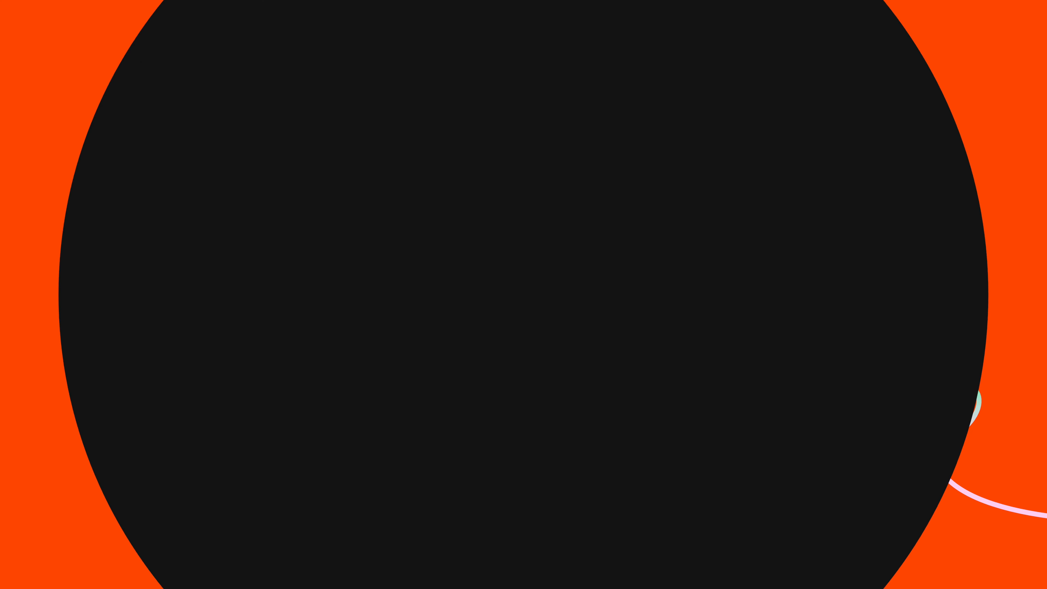